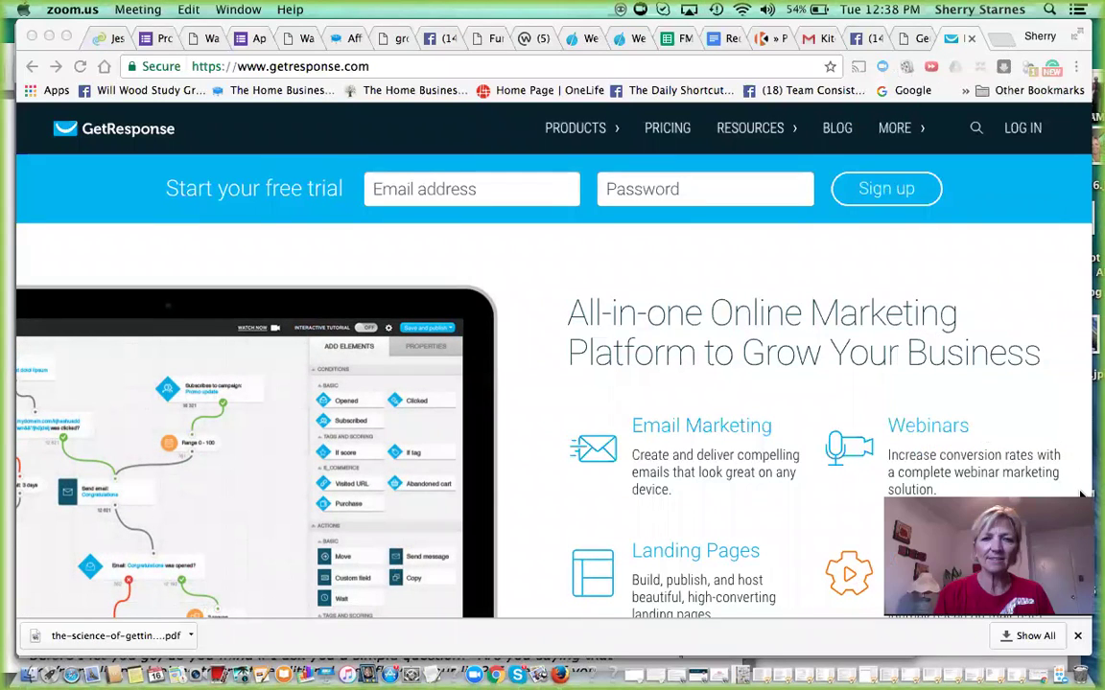
- Log in to GetResponse and confirm fmc_sherry remains the selected campaign
left_click(1019, 127)
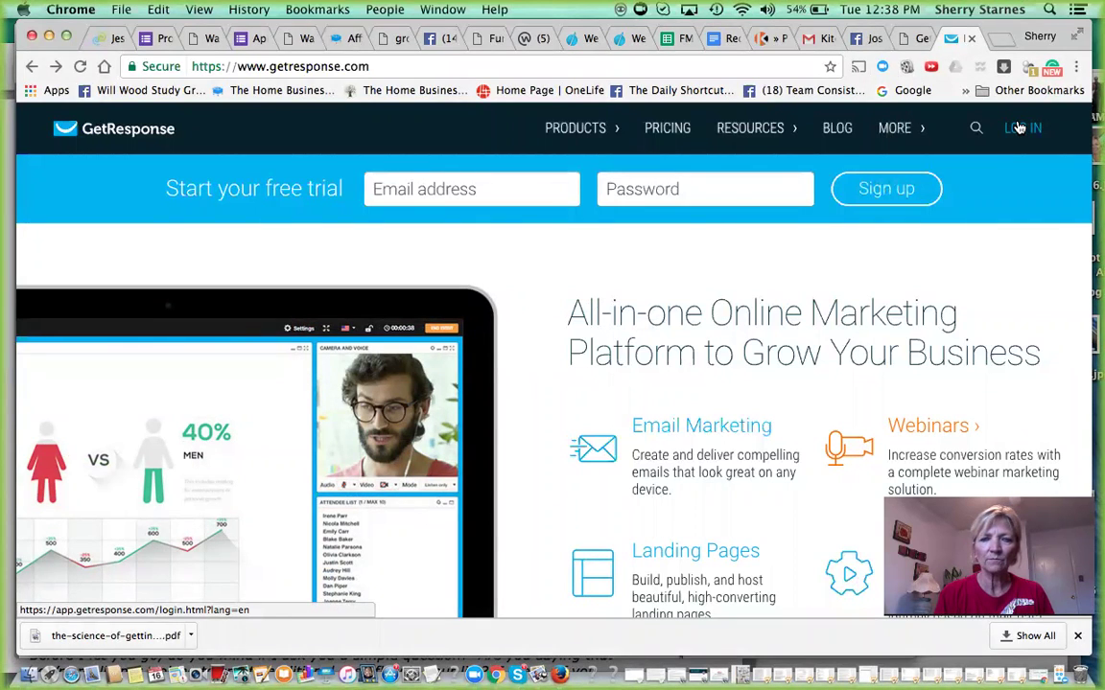
left_click(1018, 127)
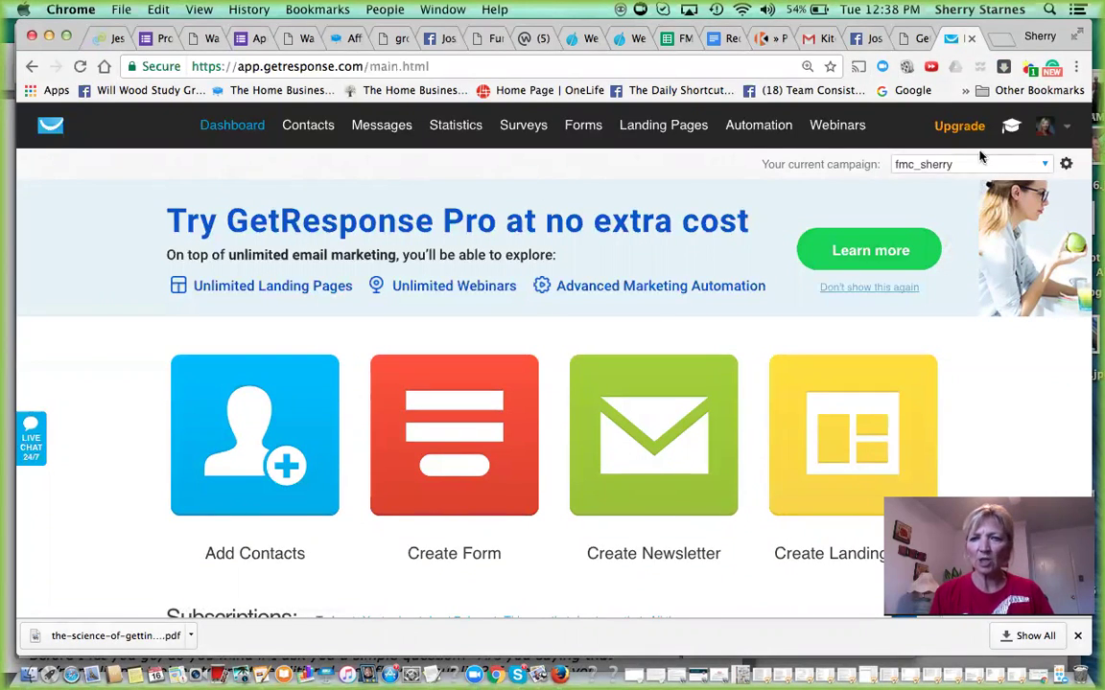
left_click(1047, 167)
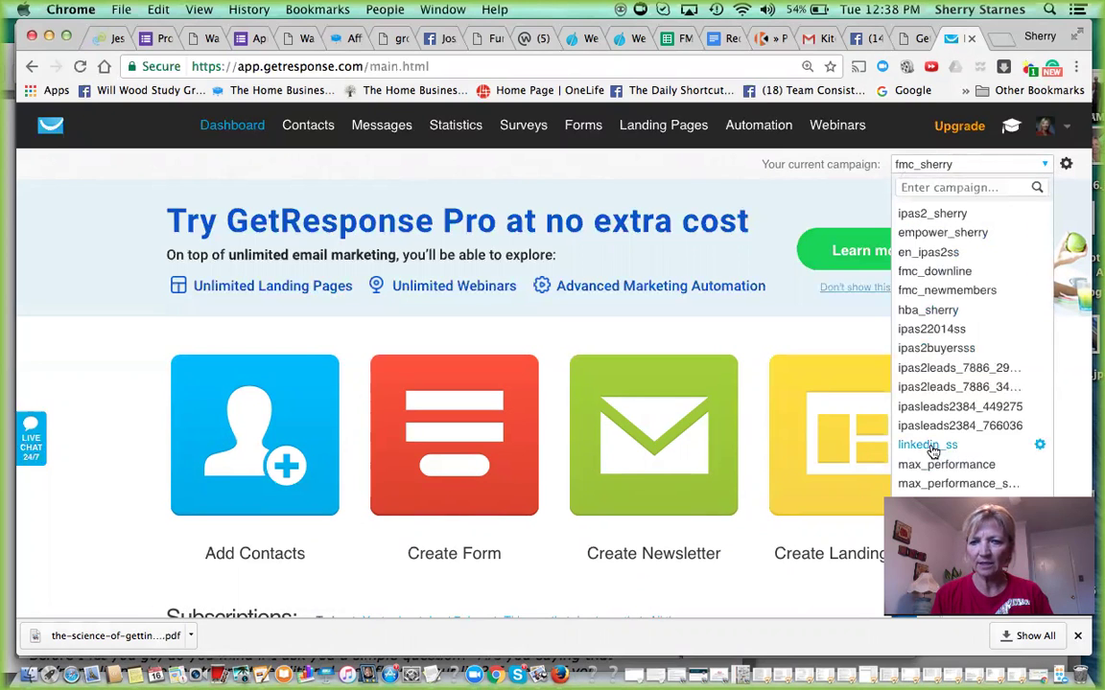
left_click(776, 199)
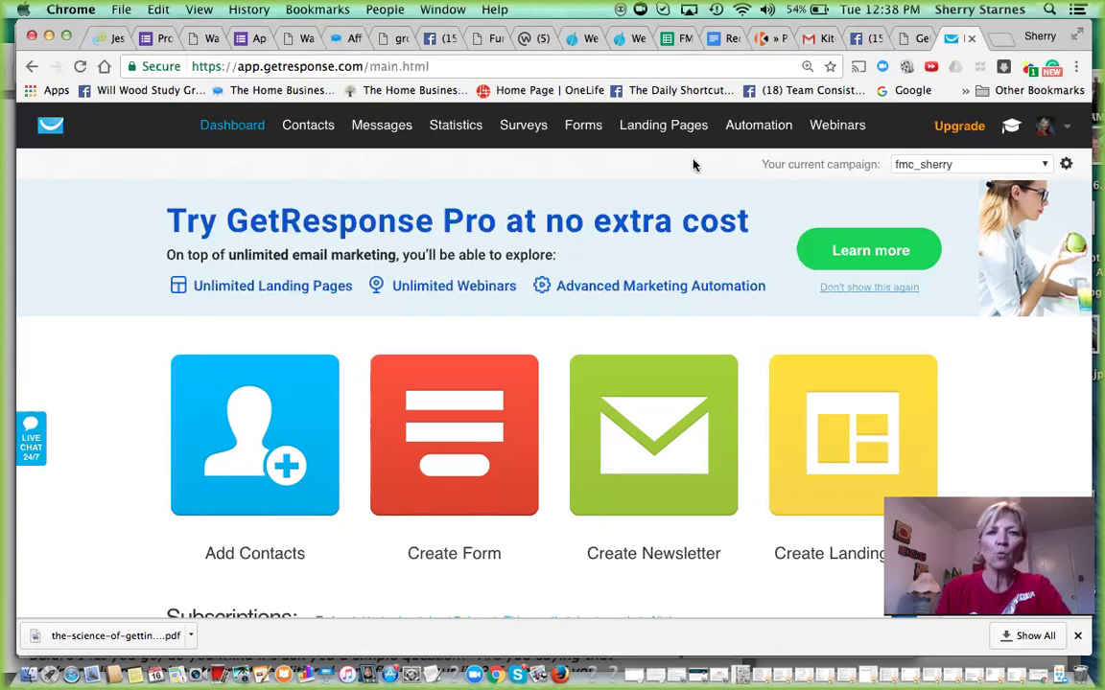
mouse_move(383, 135)
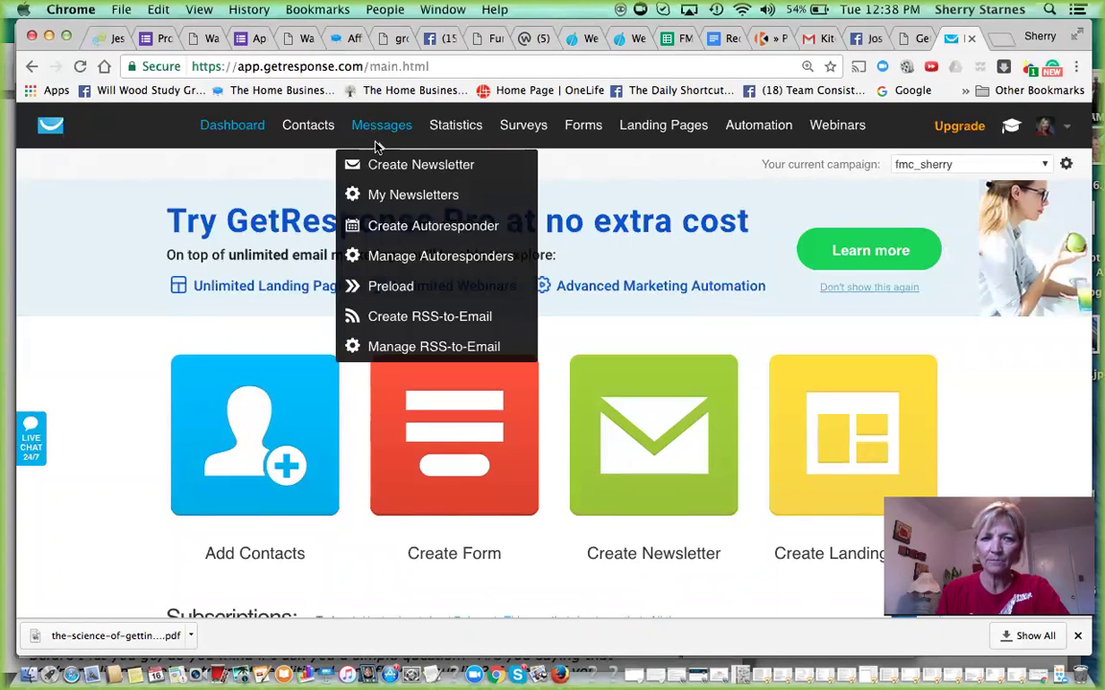
- Start a new autoresponder and change its send day from 1000 to 0
left_click(410, 227)
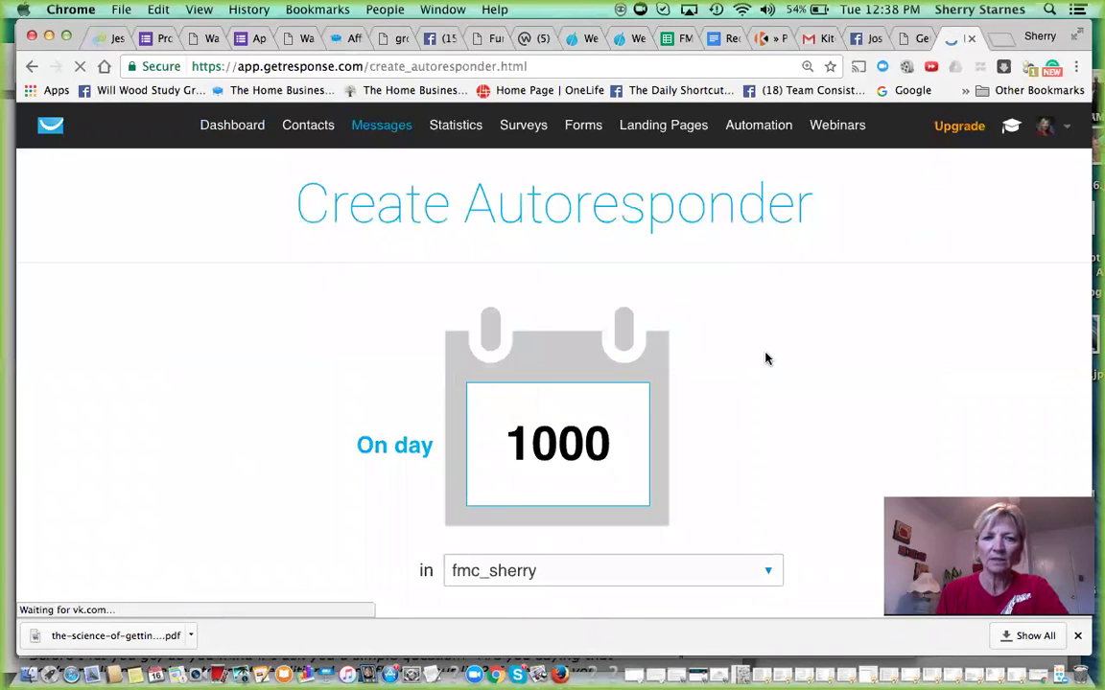
left_click(773, 434)
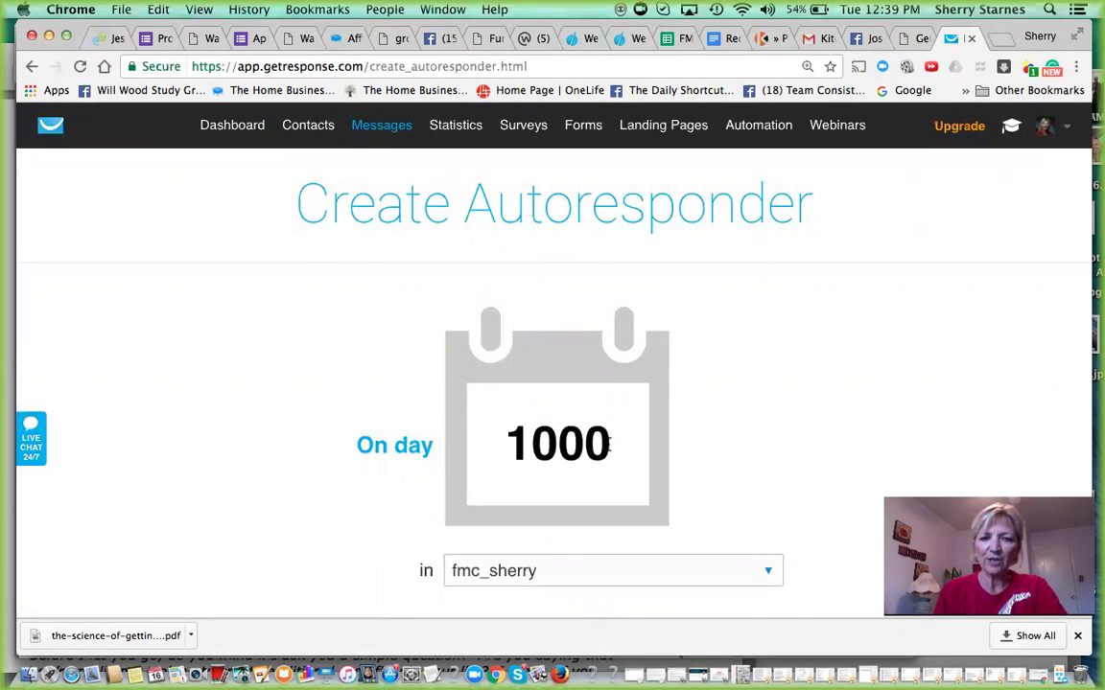
left_click(610, 443)
key("BackSpace")
key("BackSpace")
key("BackSpace")
key("BackSpace")
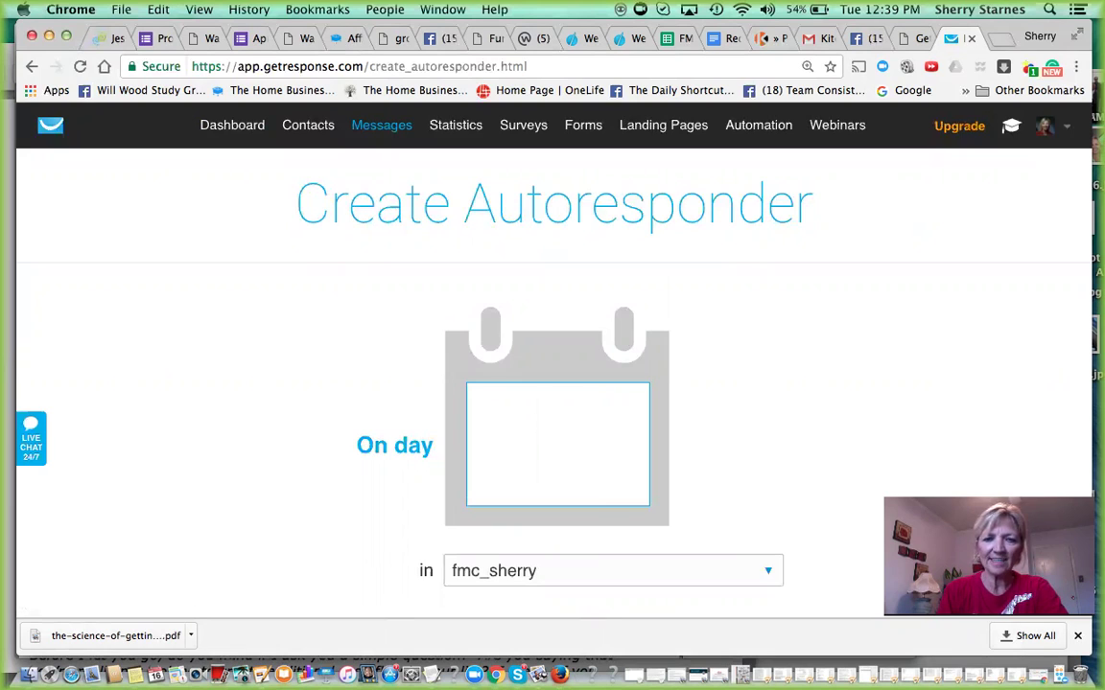
type("0")
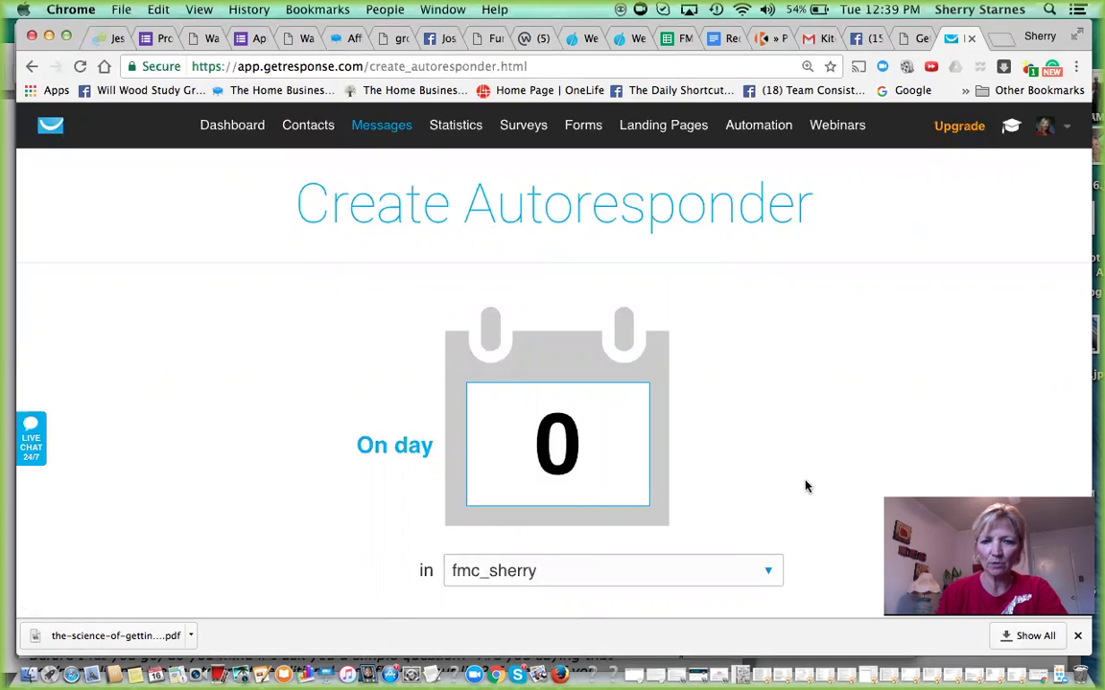
left_click(806, 488)
- Keep fmc_sherry as the autoresponder's campaign and scroll down to the message options
scroll(807, 488, "down", 3)
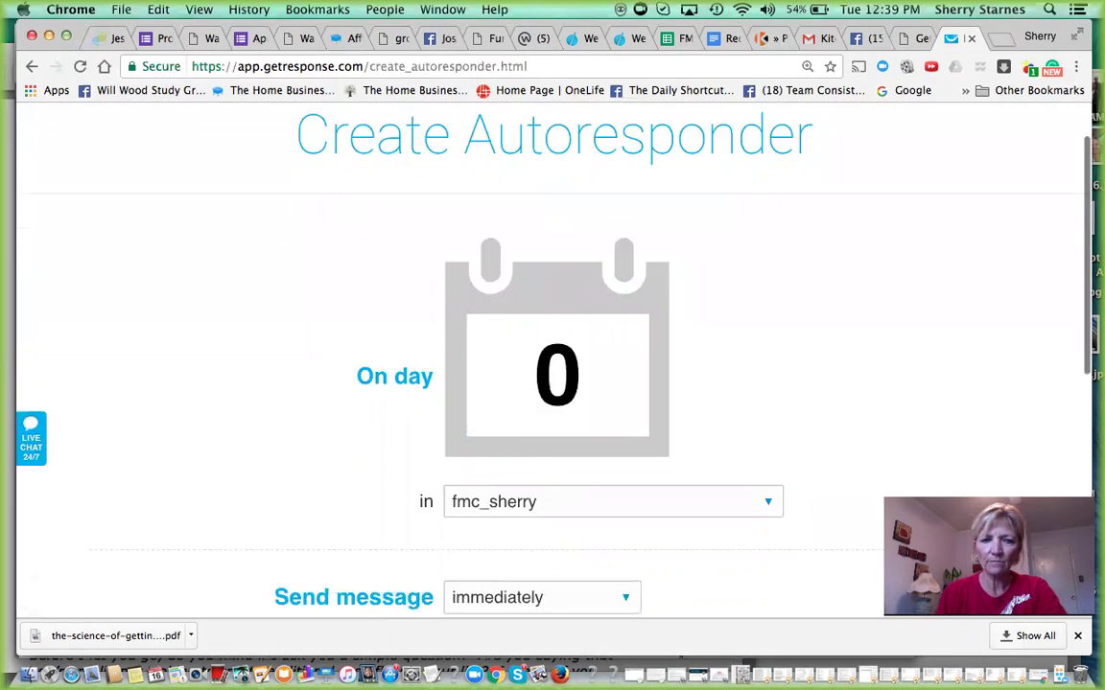
scroll(585, 545, "down", 1)
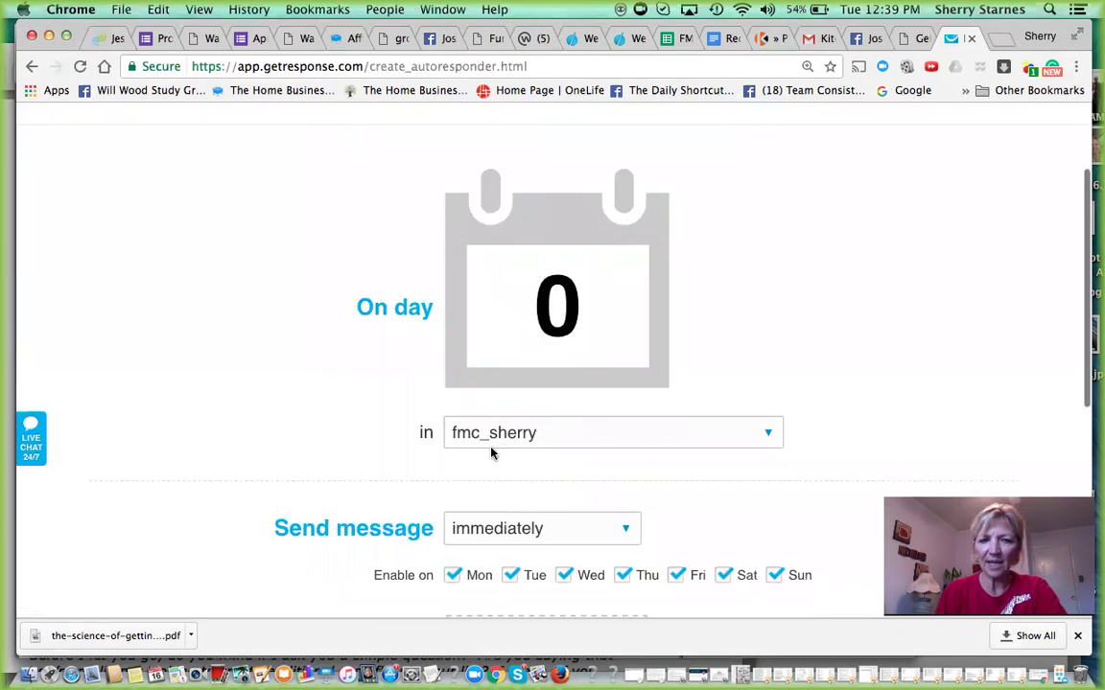
left_click(769, 434)
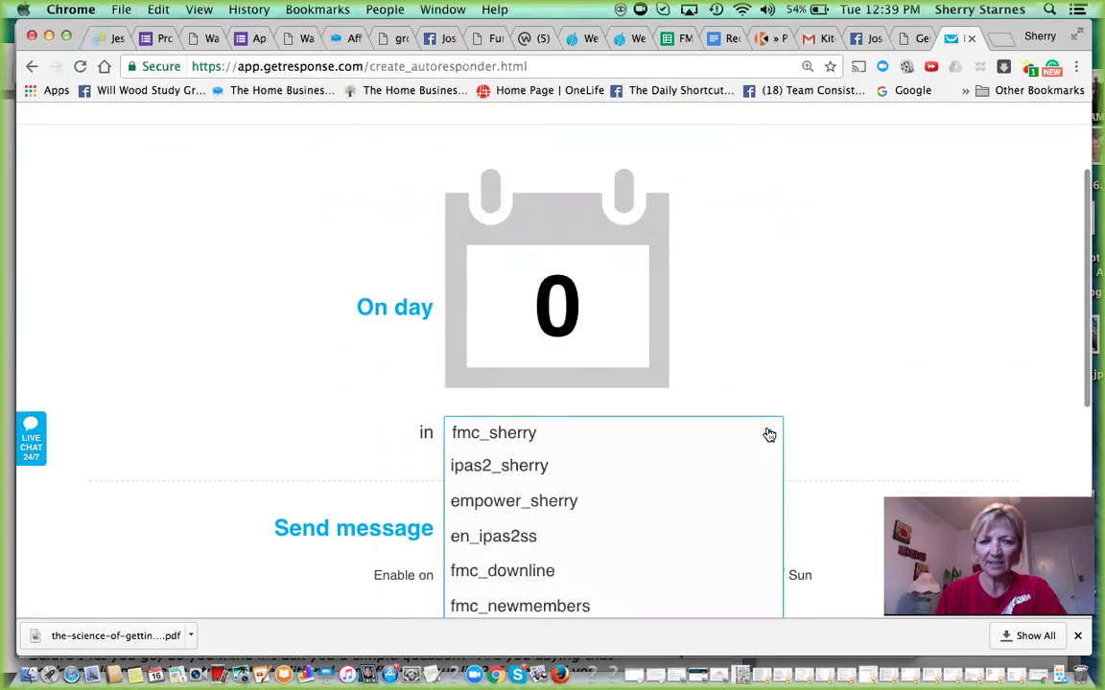
left_click(768, 436)
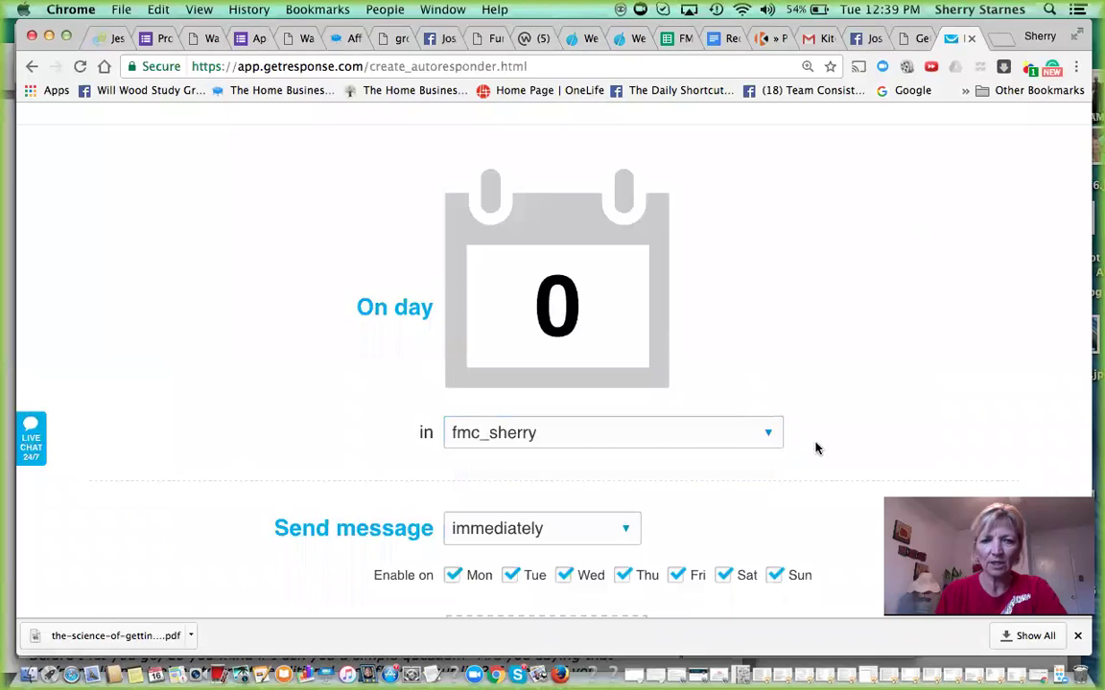
scroll(819, 452, "down", 1)
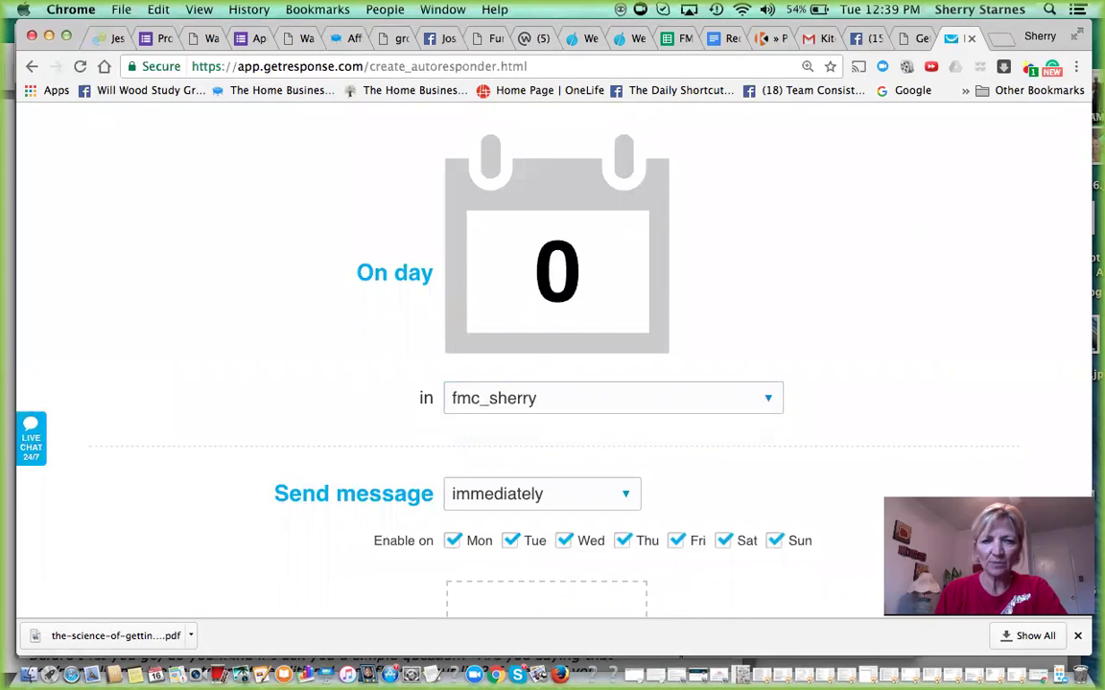
scroll(819, 452, "down", 2)
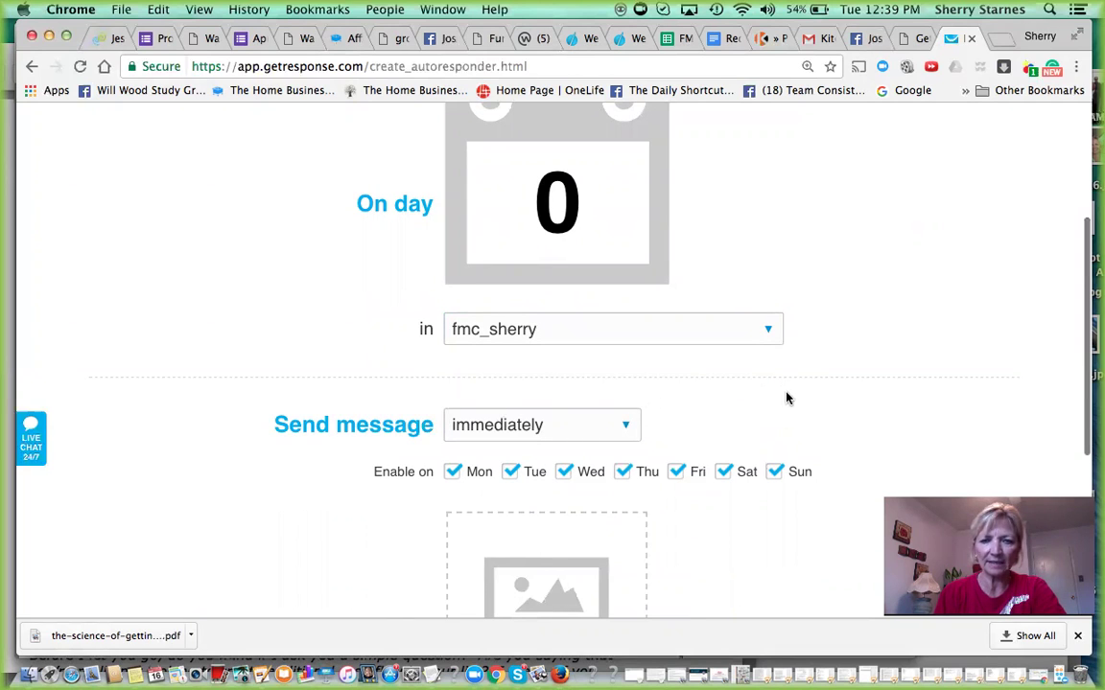
scroll(788, 400, "down", 6)
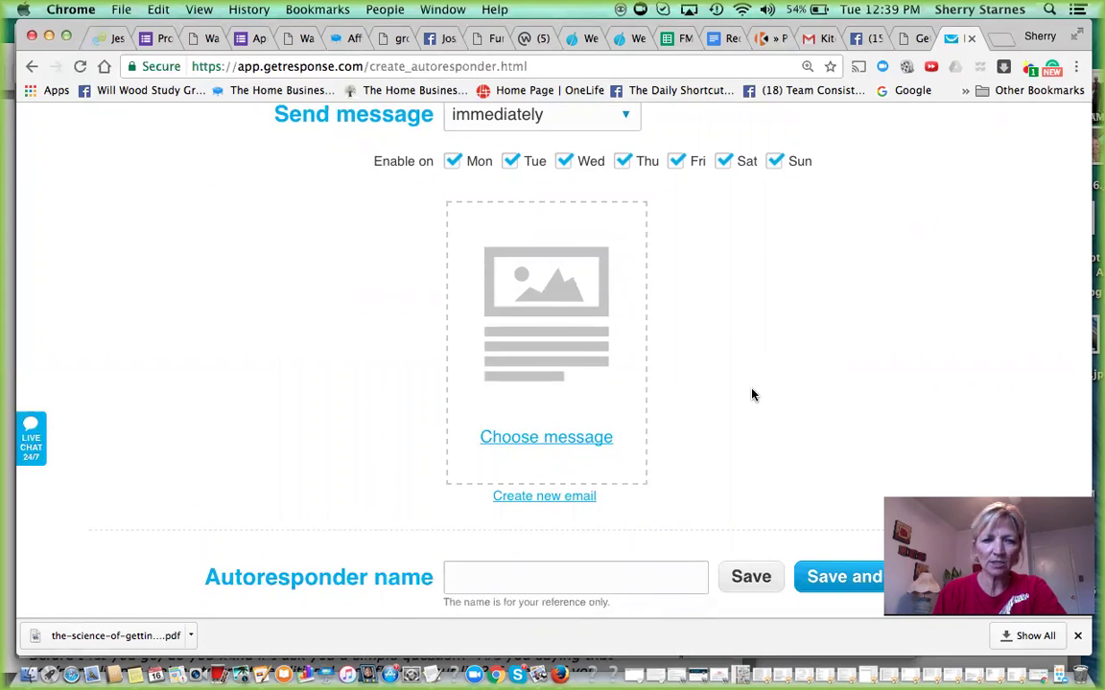
- Create a new email named 'Test' with subject 'How are you today?', keeping the current sender
left_click(539, 498)
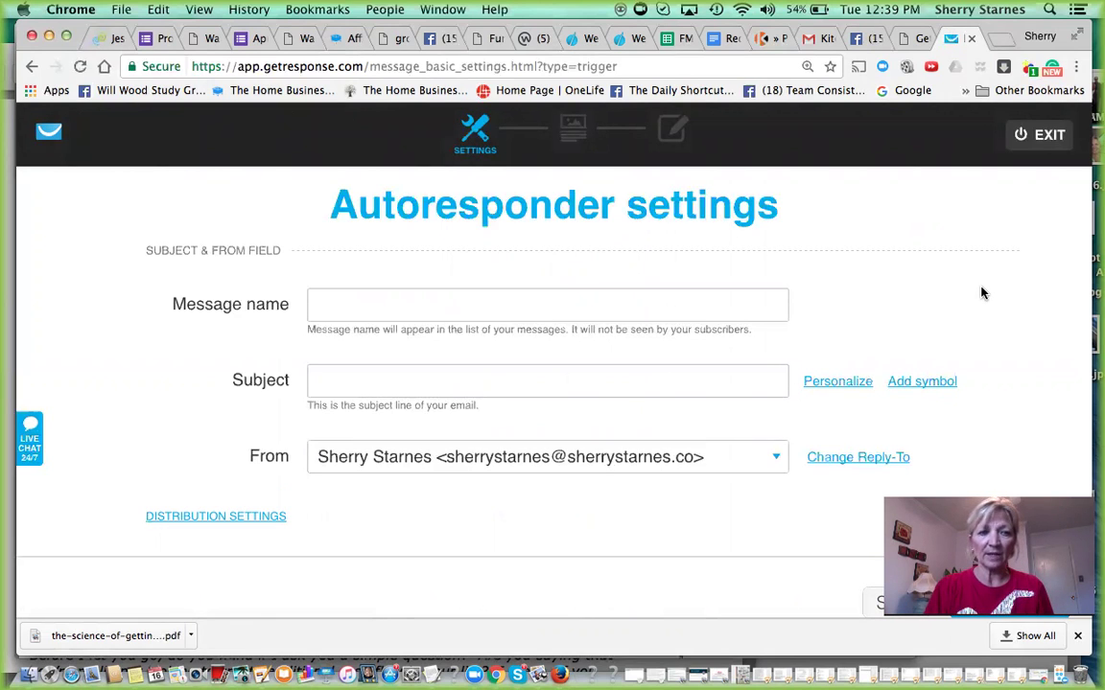
left_click(324, 306)
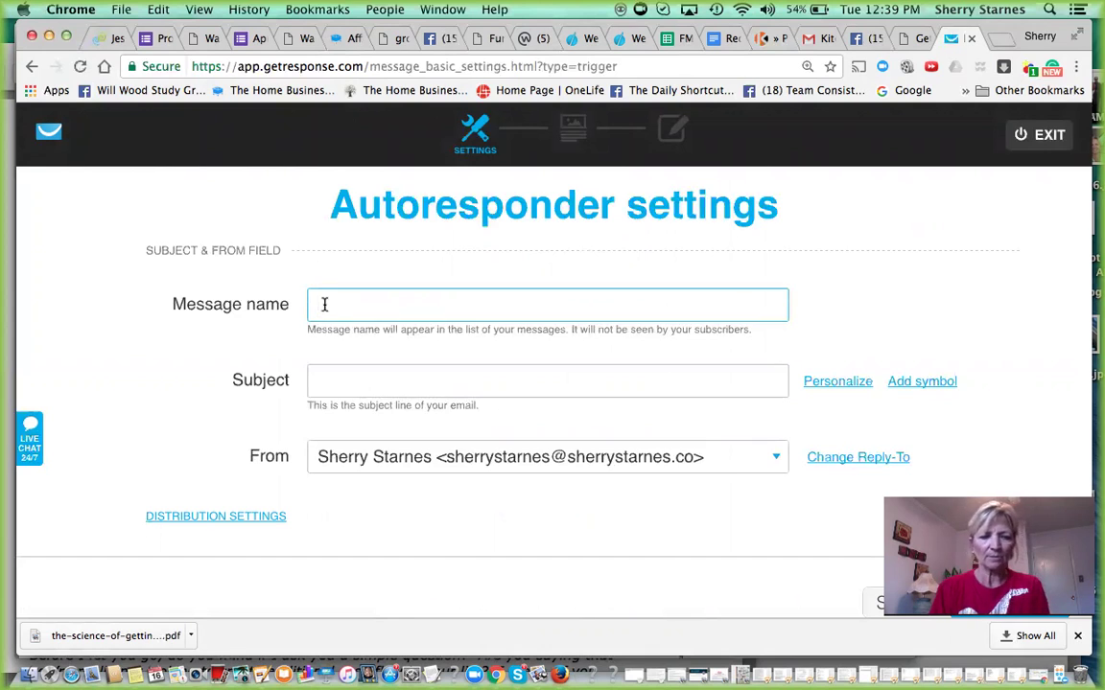
type("Test")
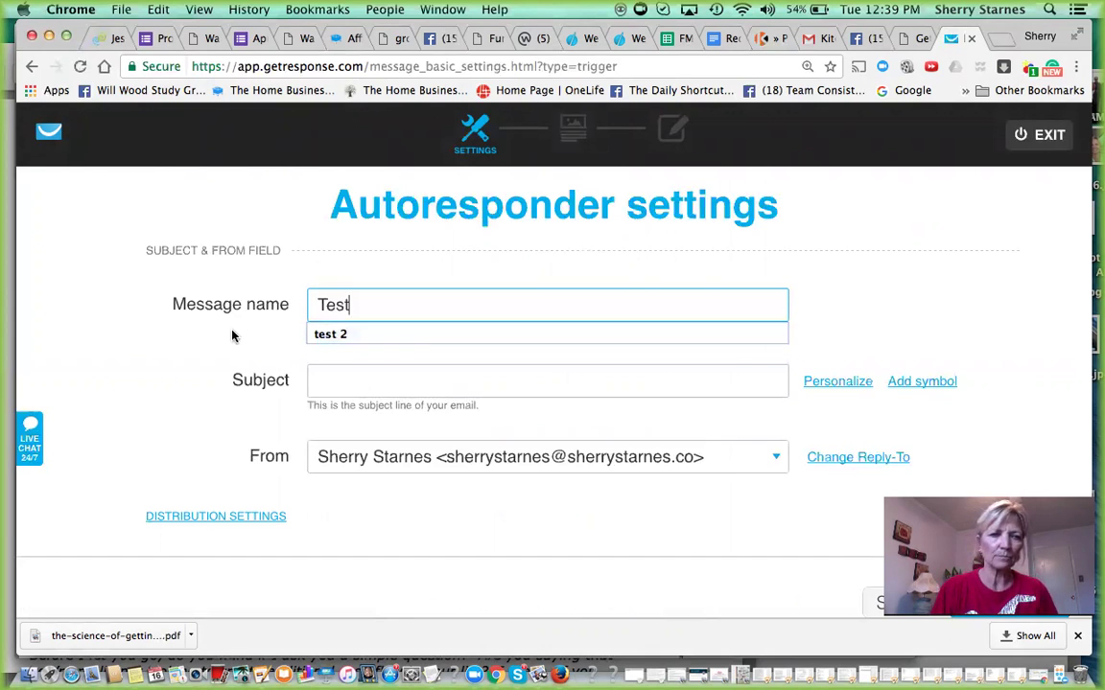
left_click(227, 335)
left_click(325, 381)
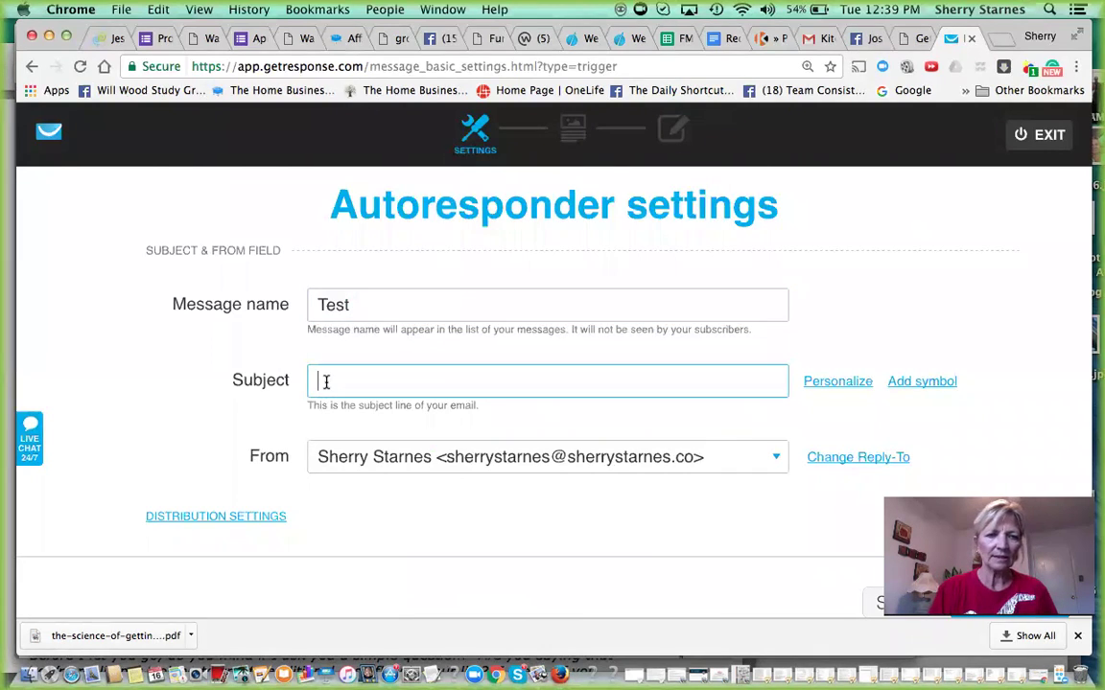
type("How ar")
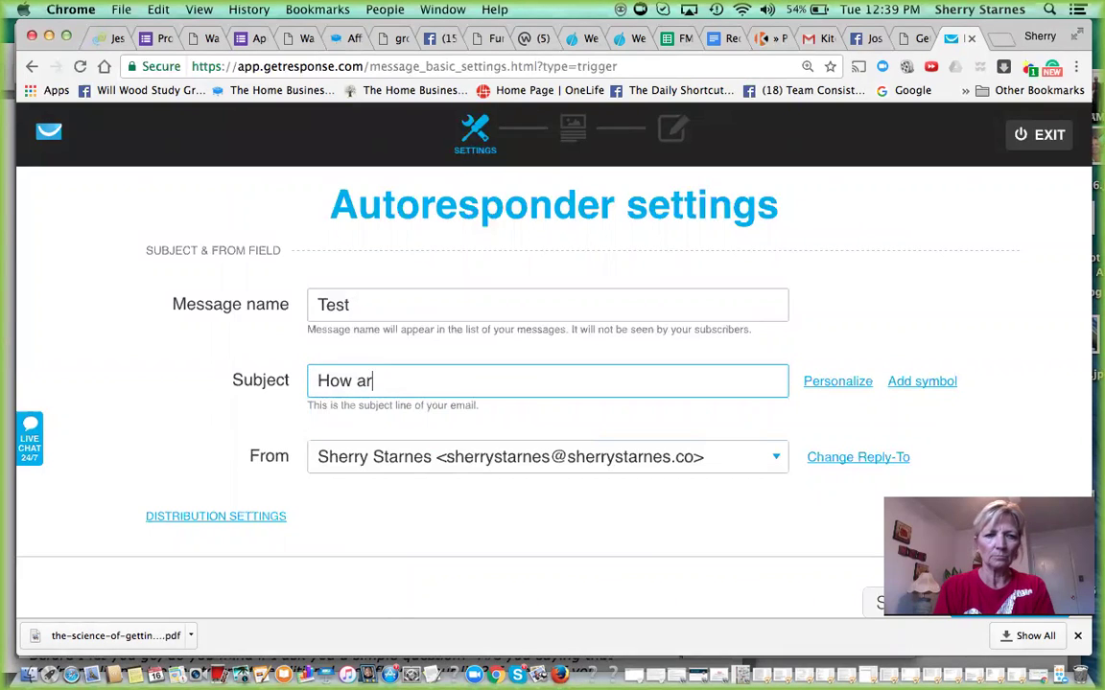
type("e you today?")
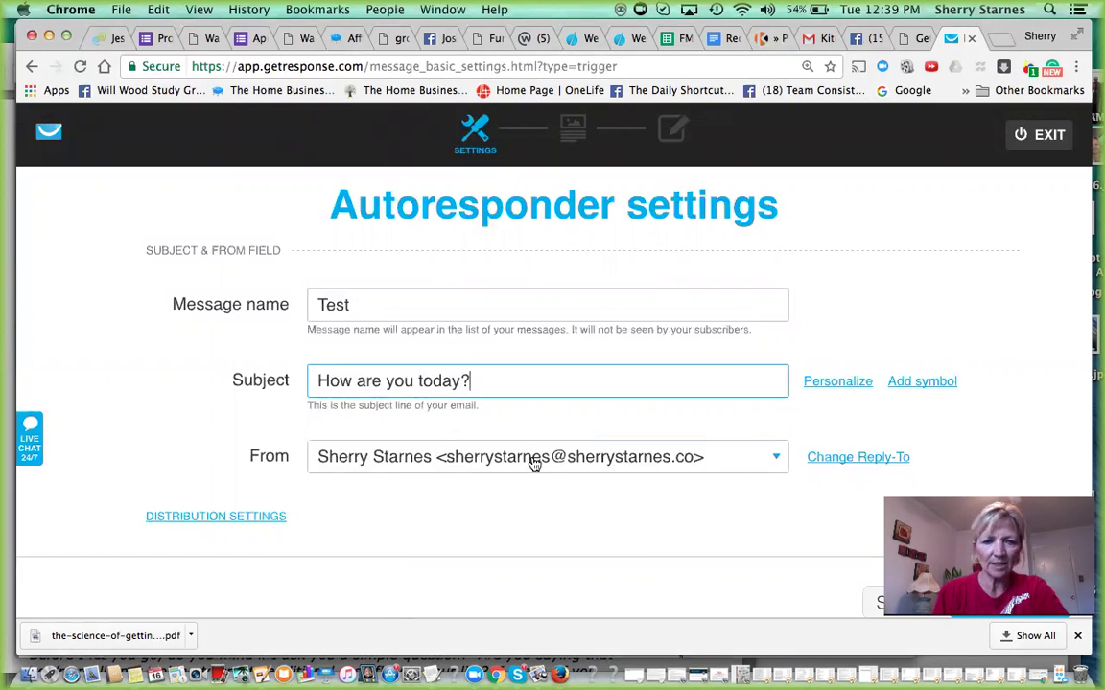
left_click(777, 459)
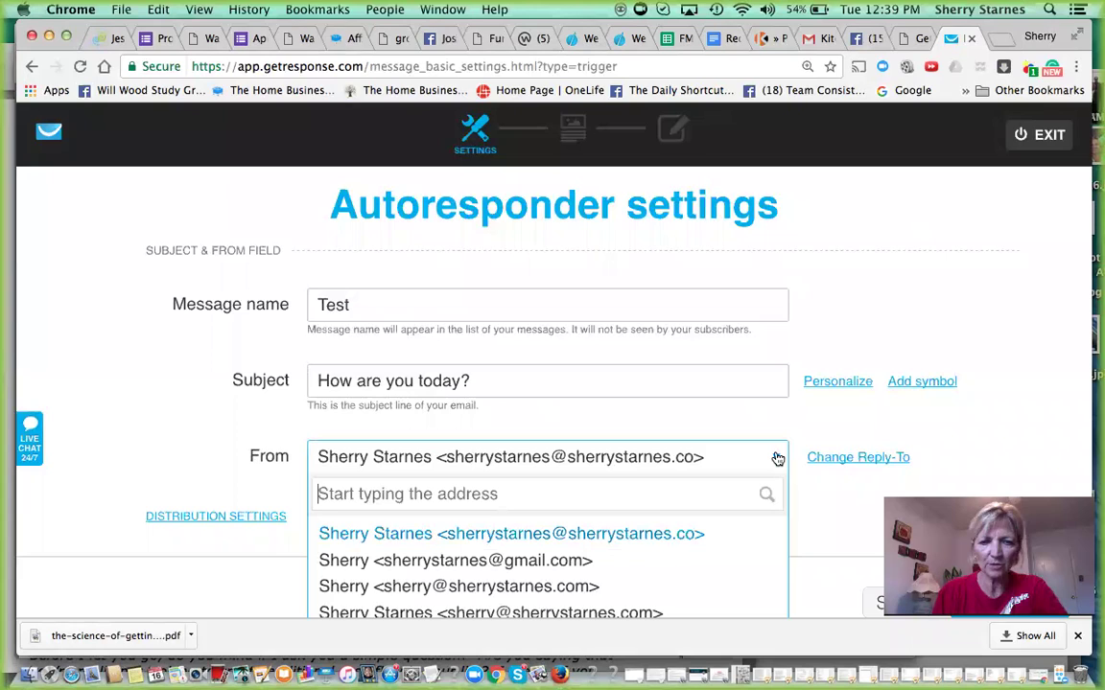
left_click(647, 540)
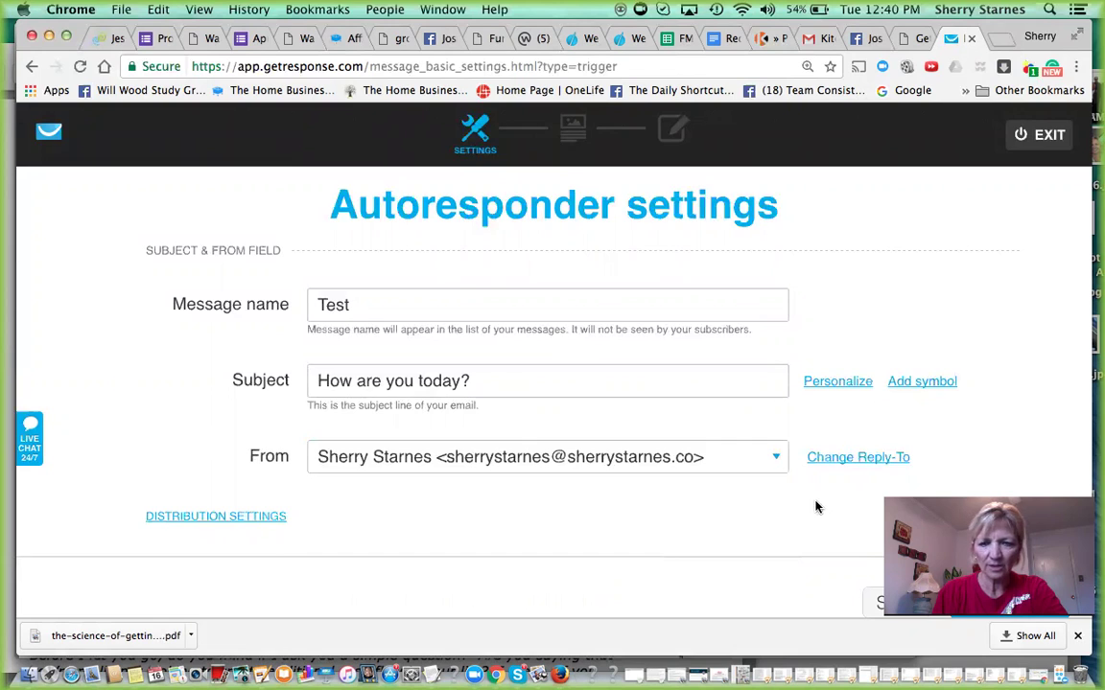
scroll(816, 506, "down", 3)
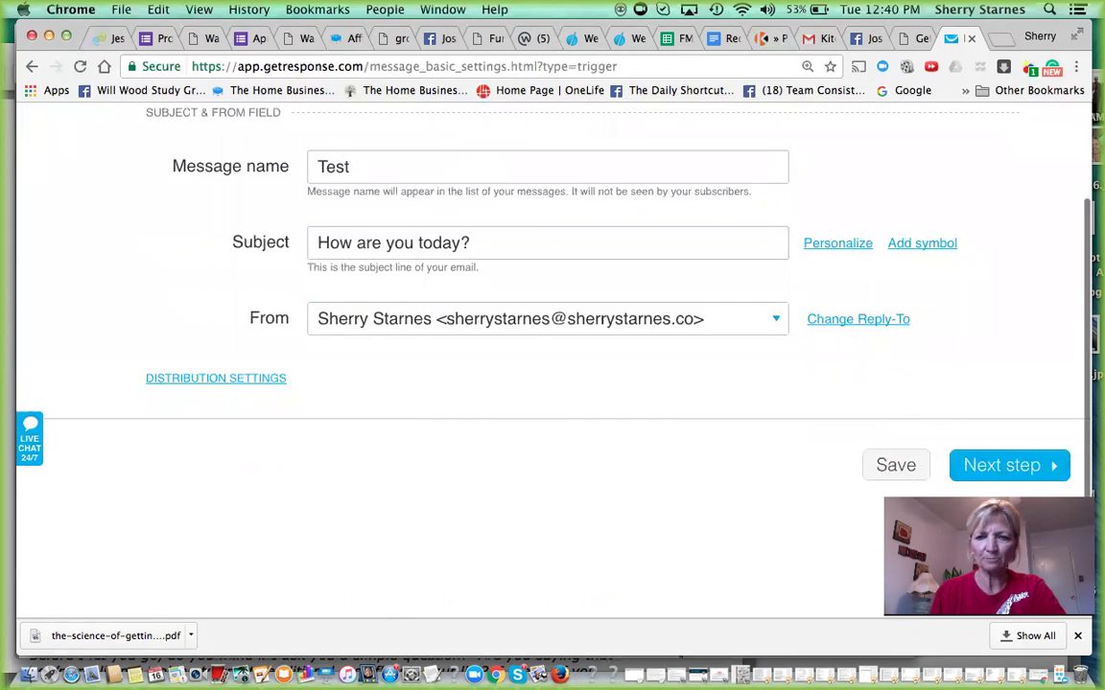
- Go to template selection and use the Blank template from the Start from scratch layouts
left_click(1009, 466)
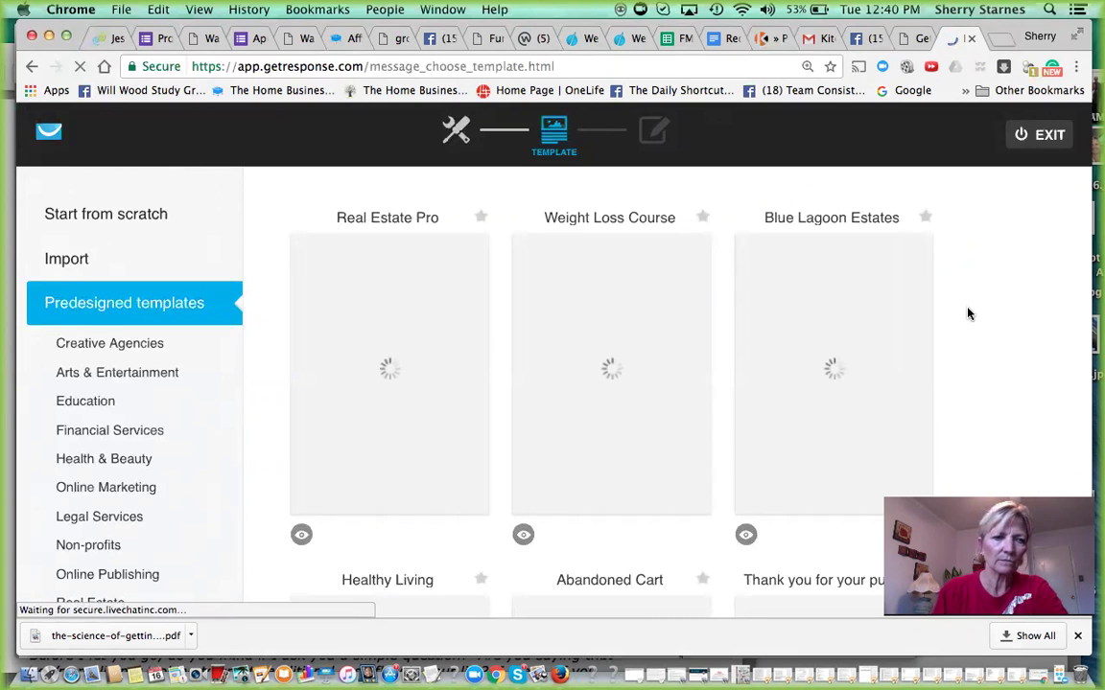
mouse_move(820, 285)
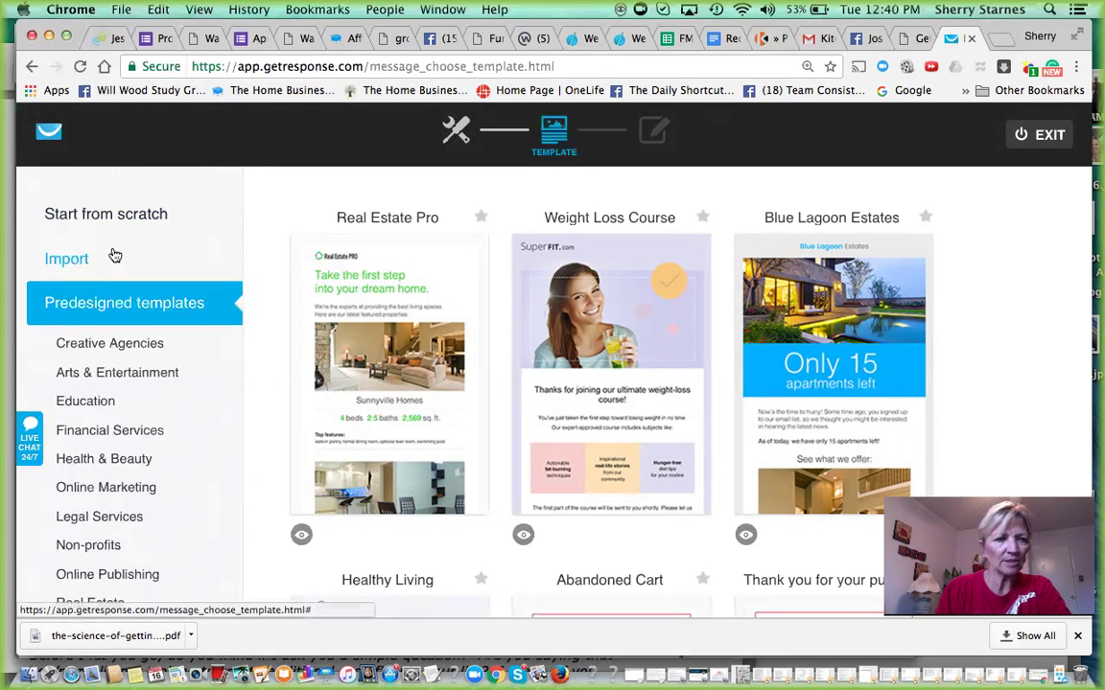
left_click(91, 214)
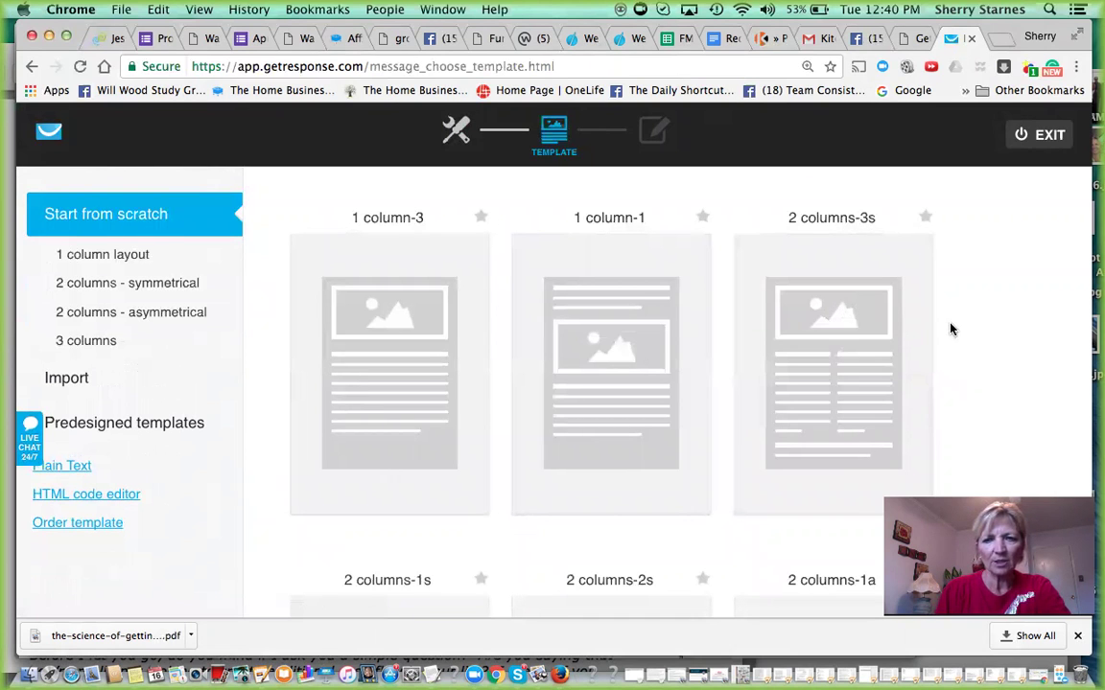
scroll(854, 290, "down", 10)
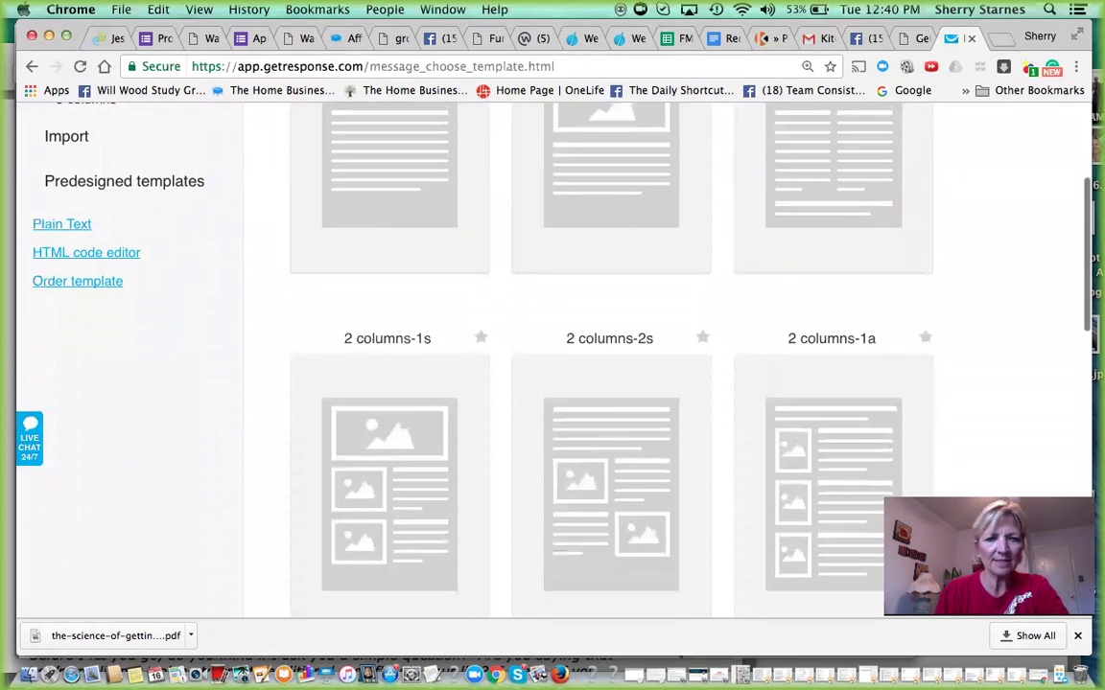
scroll(610, 365, "down", 6)
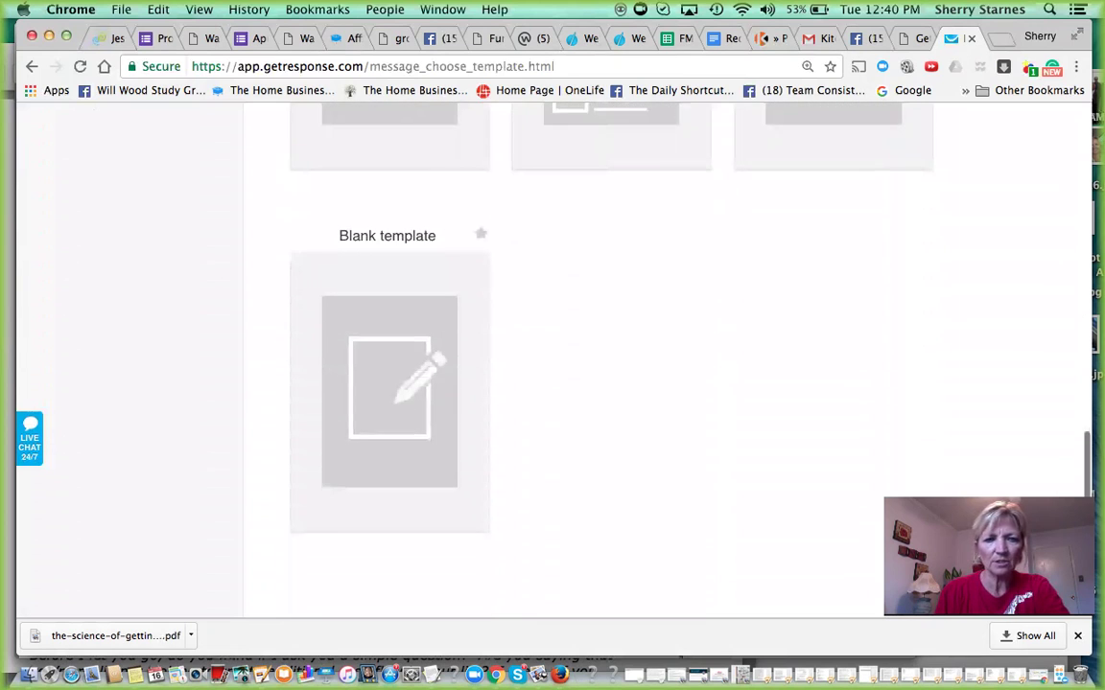
left_click(371, 394)
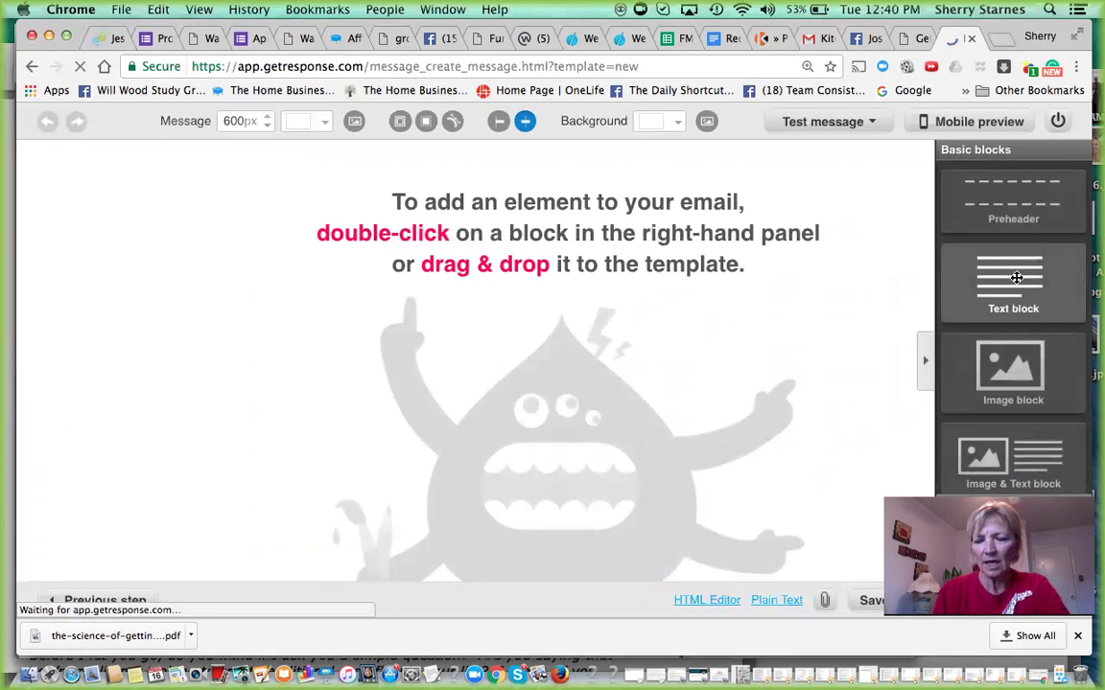
- Add a text block, an image block beneath it, and a second text block under the image
left_click_drag(1016, 277, 347, 209)
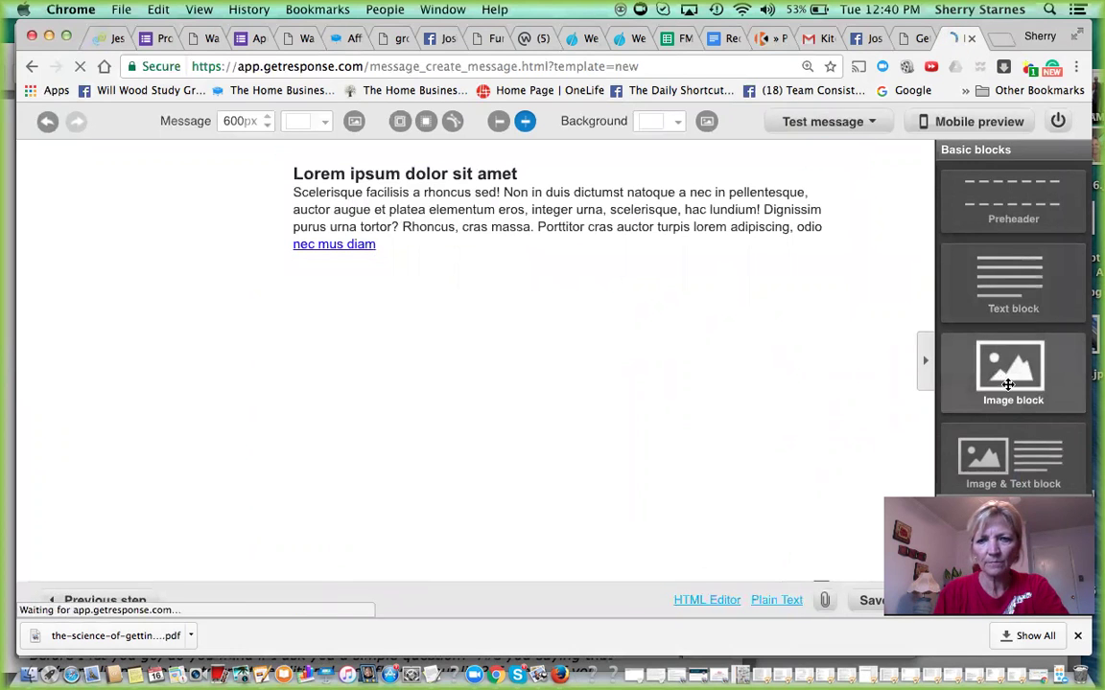
left_click_drag(1006, 374, 619, 328)
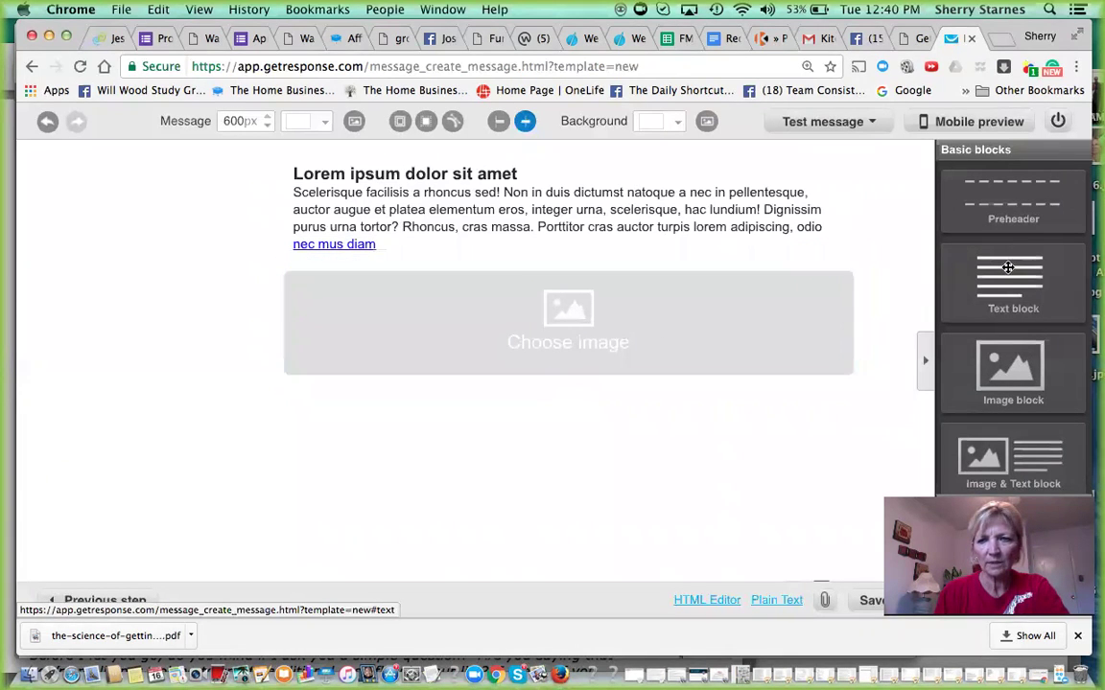
left_click_drag(1009, 274, 383, 419)
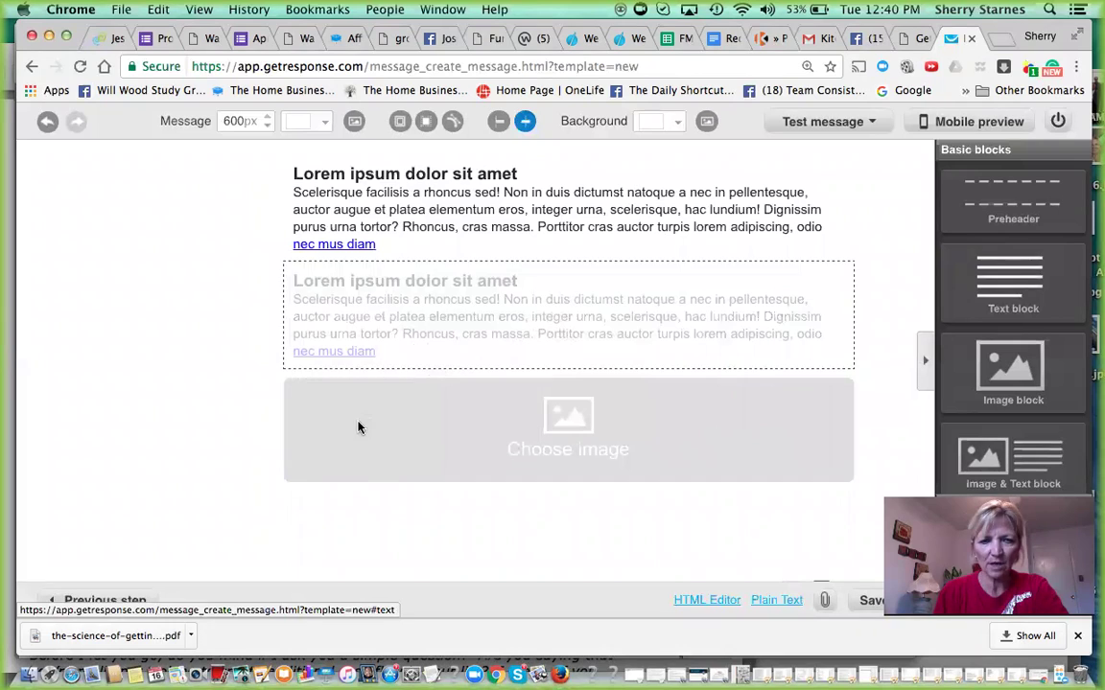
left_click_drag(359, 427, 359, 426)
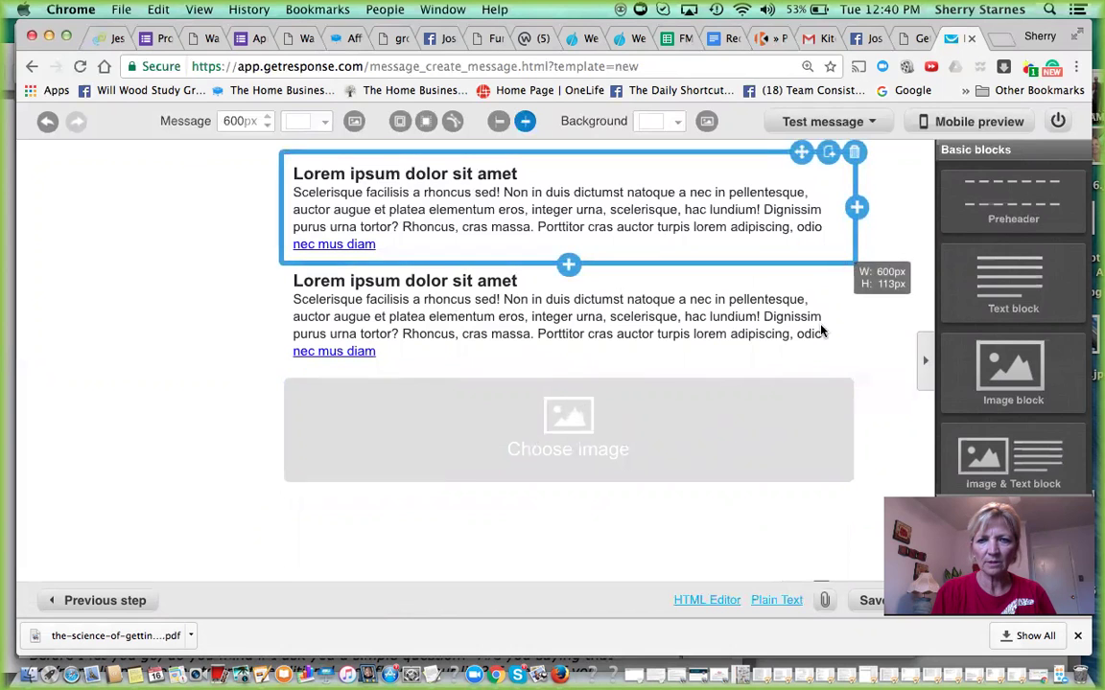
left_click(854, 260)
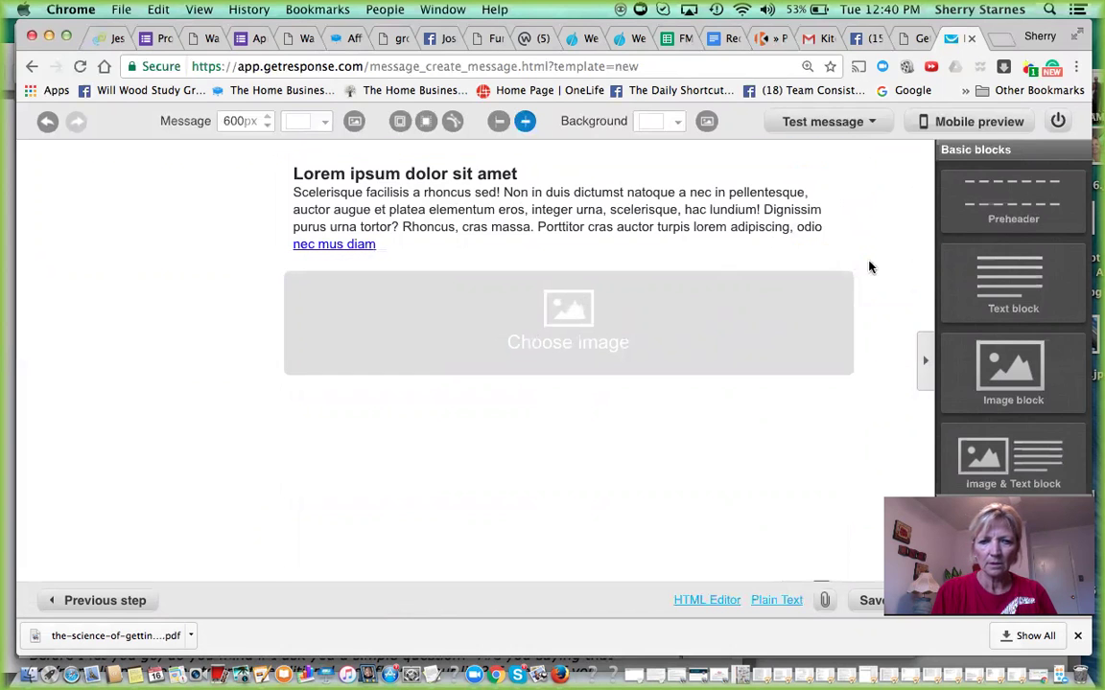
left_click_drag(1013, 283, 365, 424)
- Replace the first block's Lorem ipsum placeholder with the pasted welcome message
left_click(396, 224)
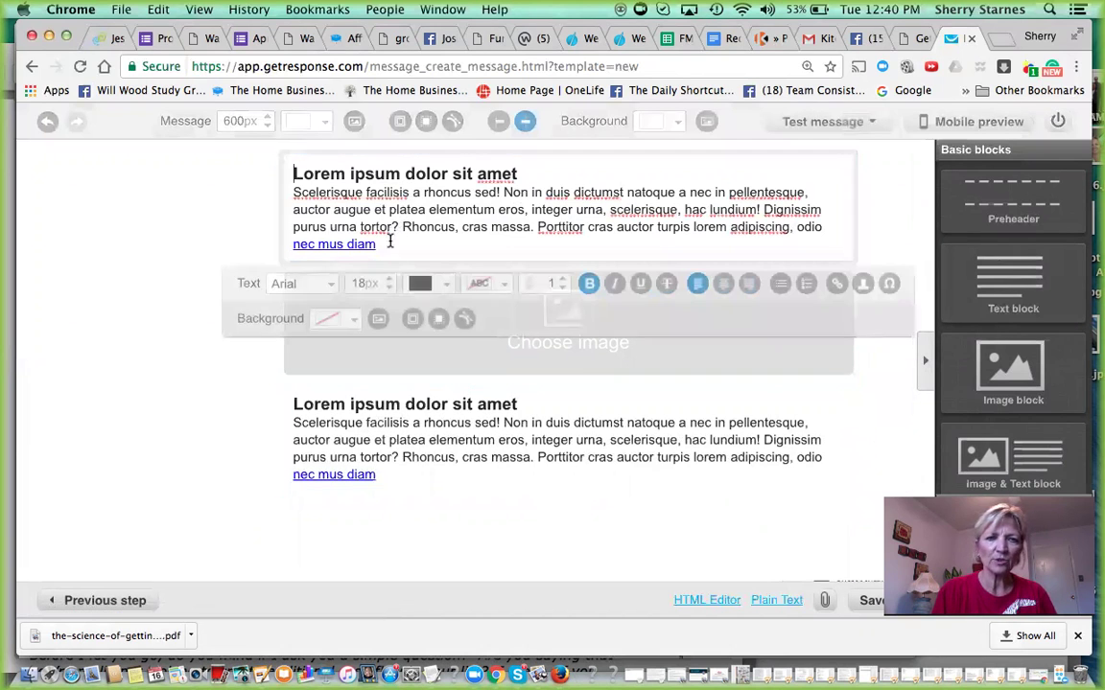
left_click_drag(383, 239, 279, 158)
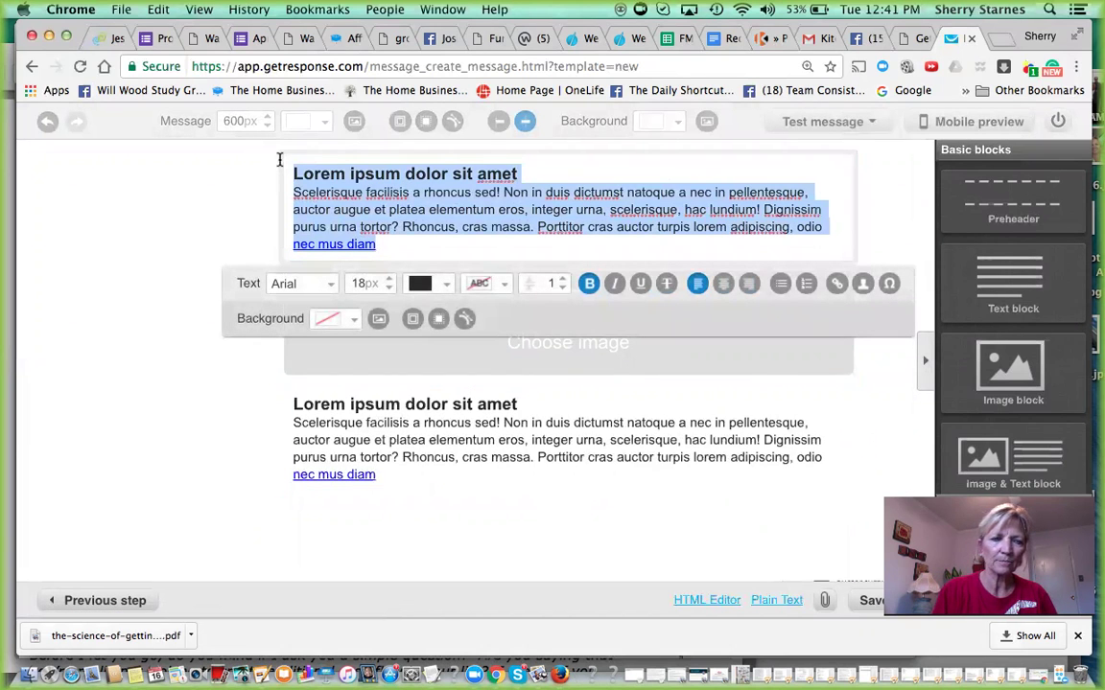
key("BackSpace")
key("super+v")
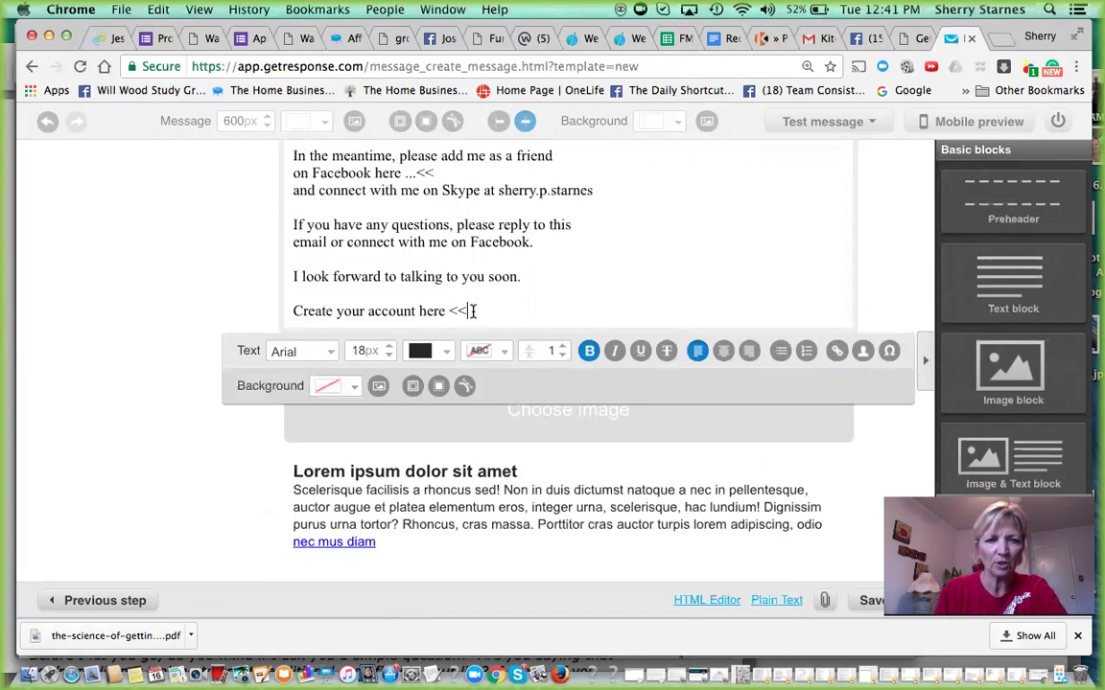
triple_click(246, 316)
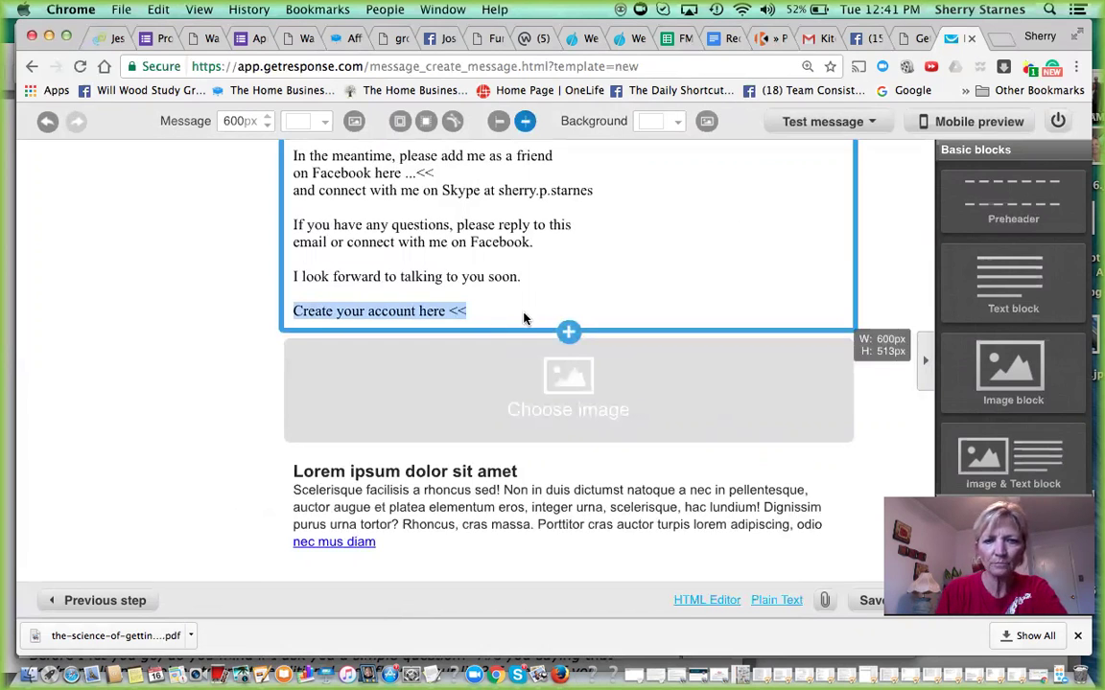
left_click(494, 292)
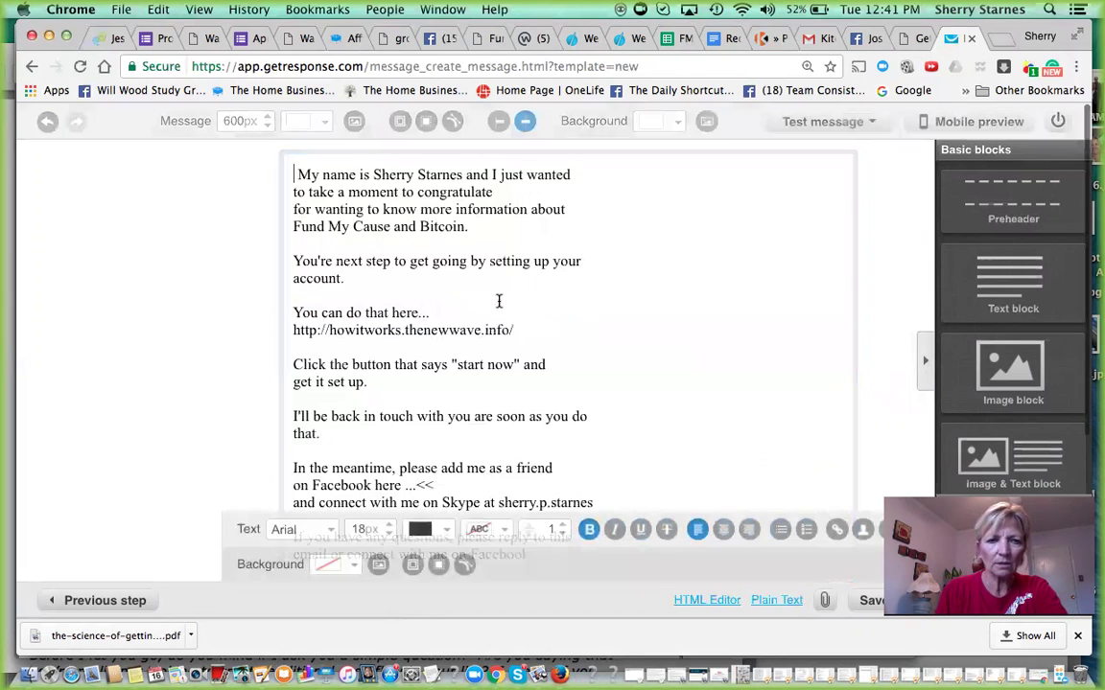
left_click_drag(527, 329, 293, 336)
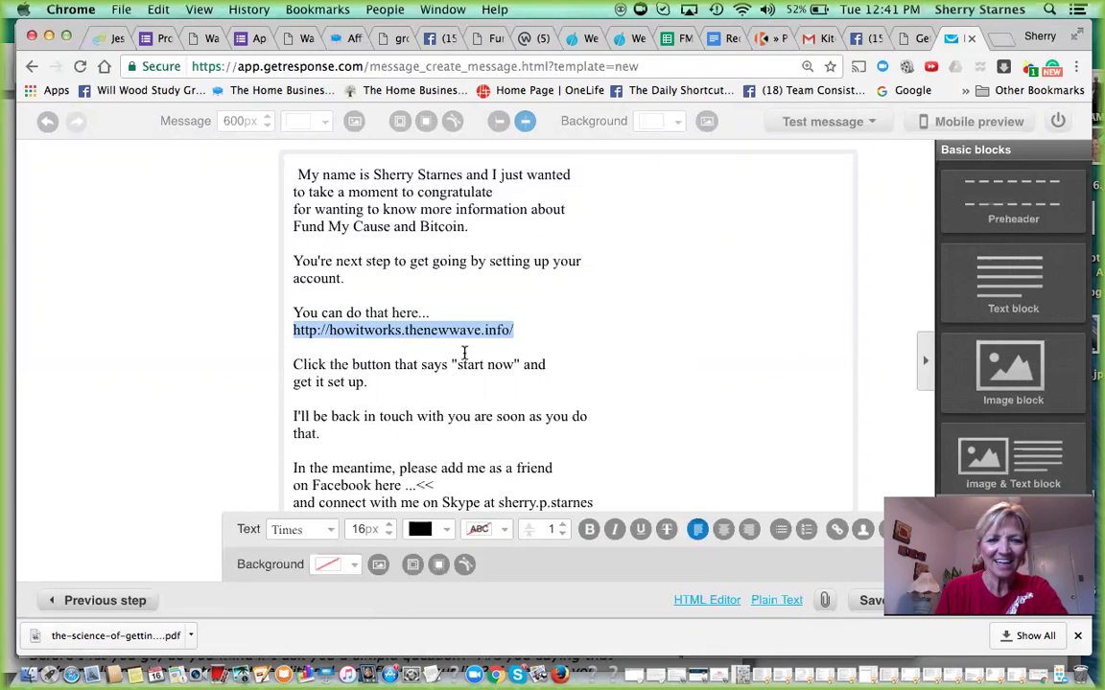
- Turn the selected URL line into a hyperlink using an autocompleted address
left_click(836, 530)
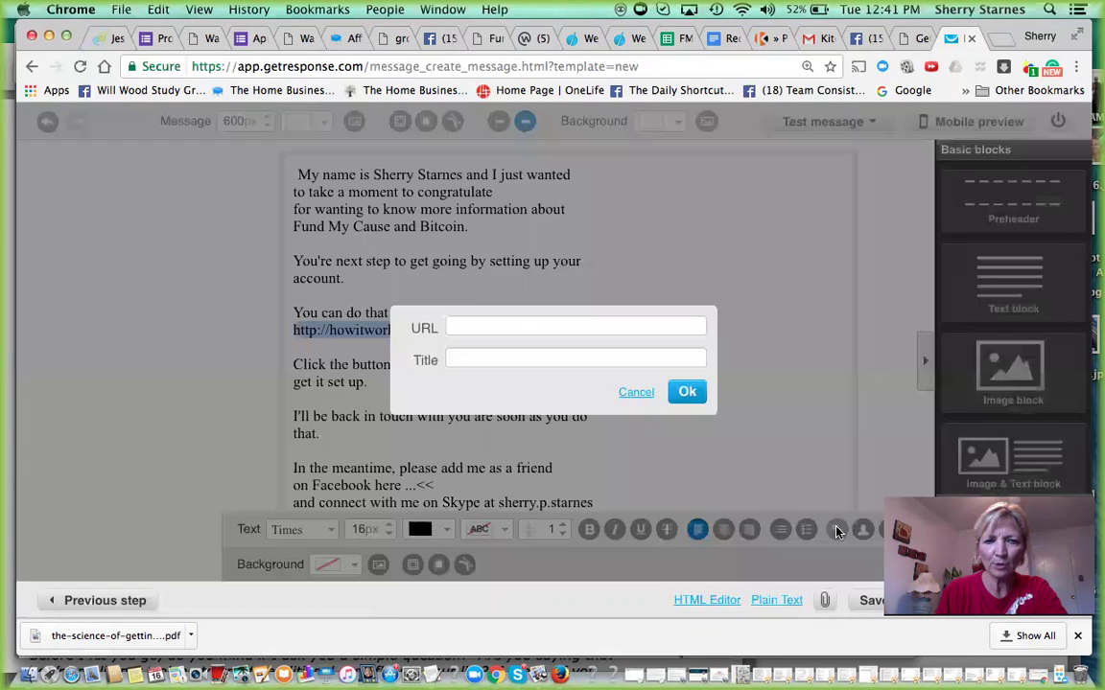
left_click(458, 325)
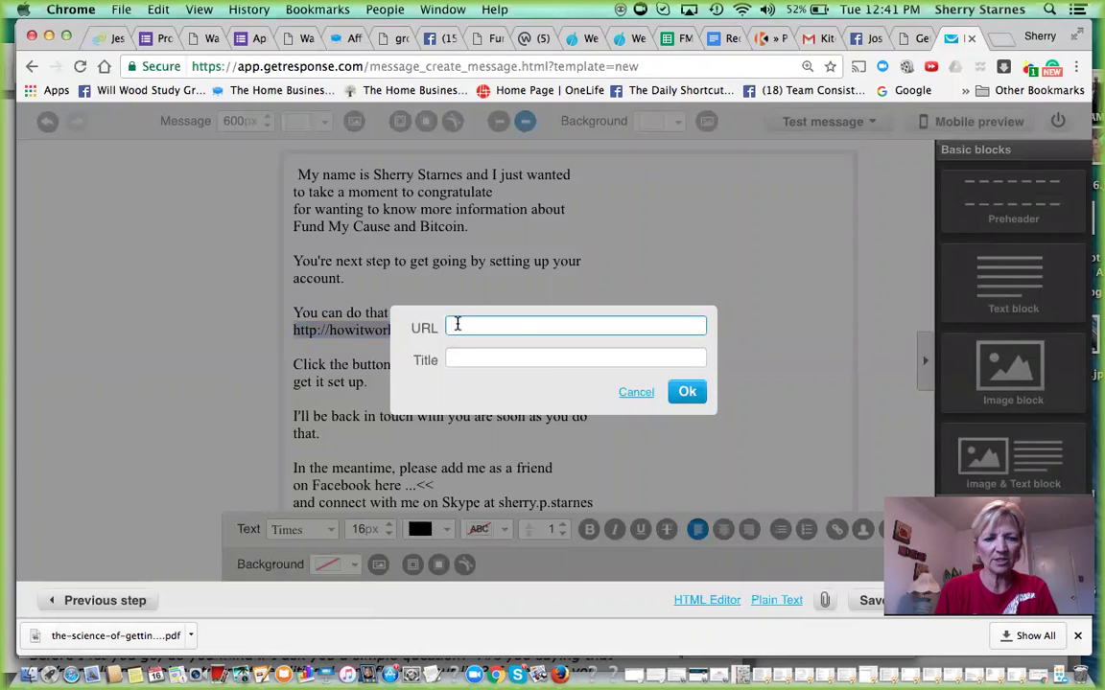
type("htt")
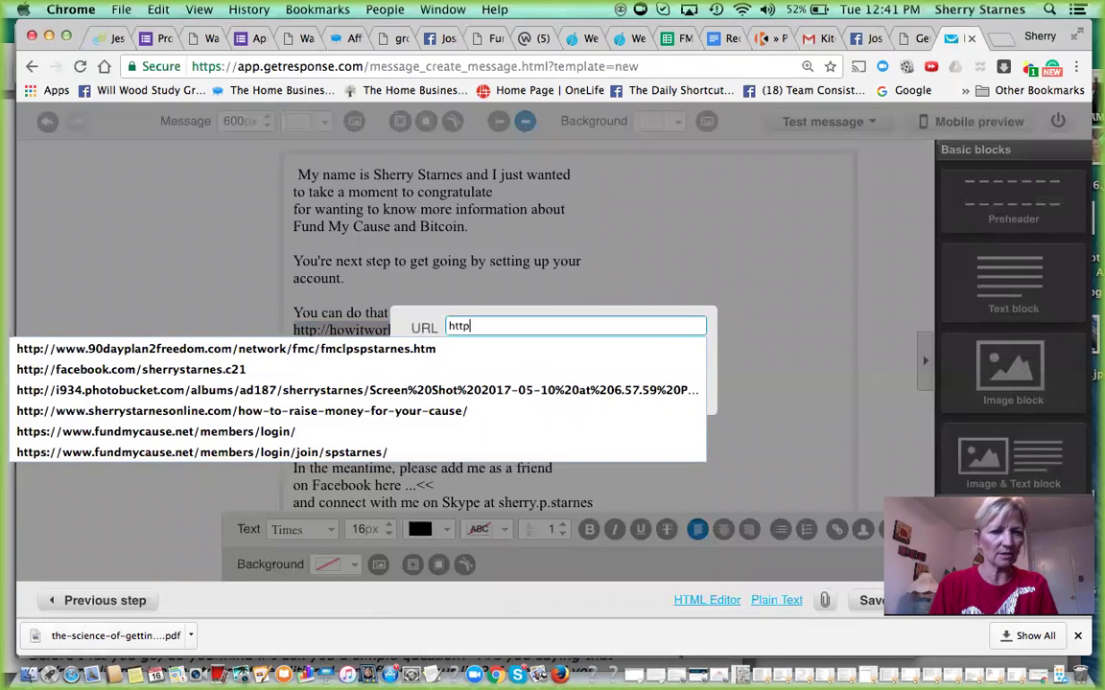
left_click(228, 370)
left_click(686, 389)
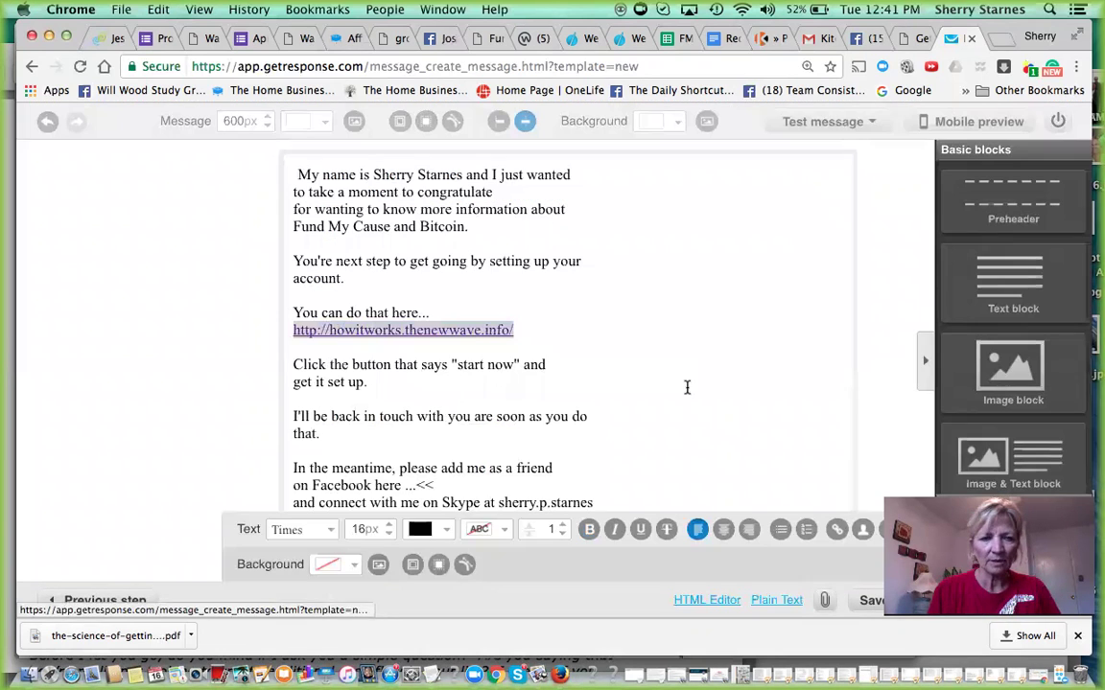
left_click(880, 413)
scroll(883, 416, "down", 3)
- Fill the empty image block with the second portrait from My Images
scroll(873, 383, "down", 5)
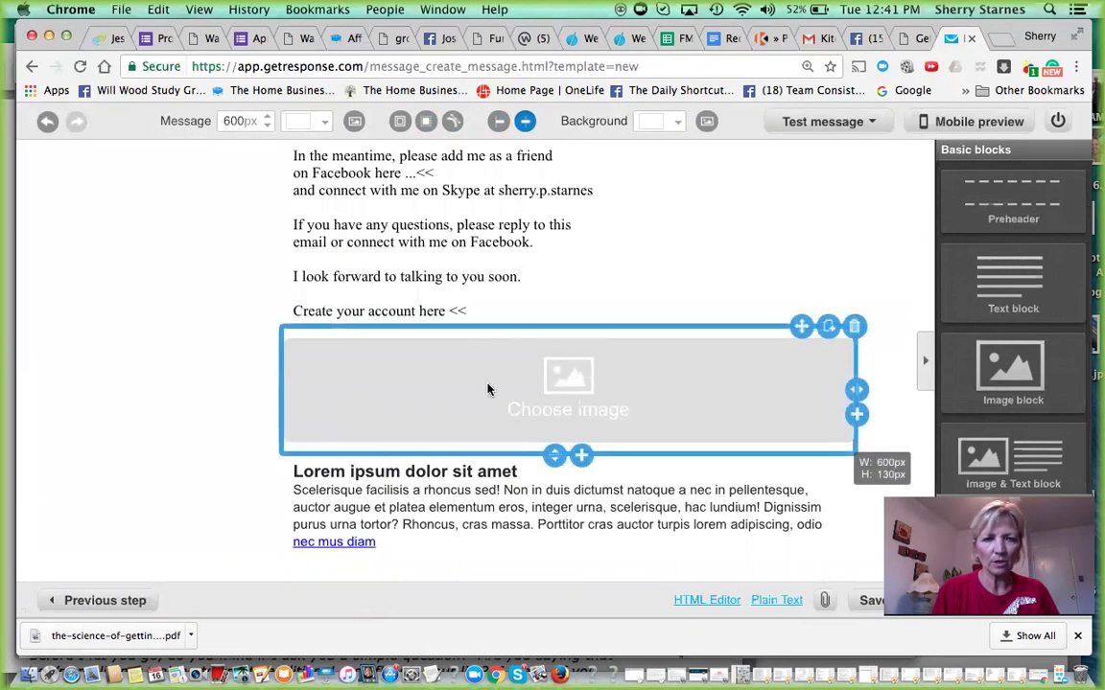
mouse_move(566, 414)
left_click(554, 383)
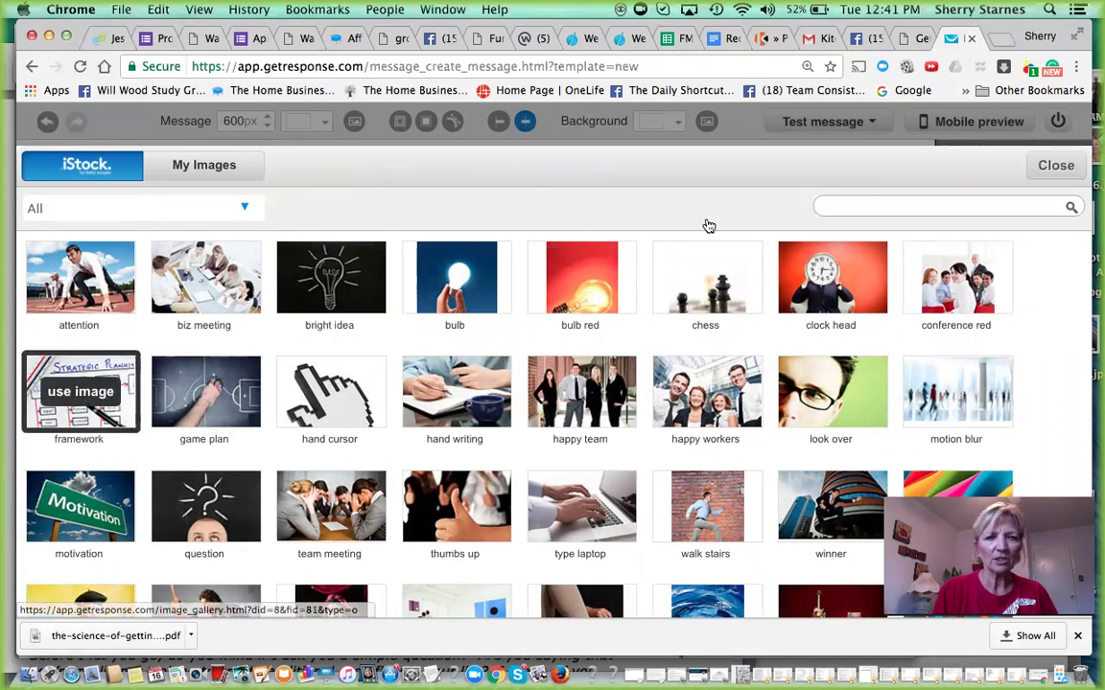
left_click(195, 165)
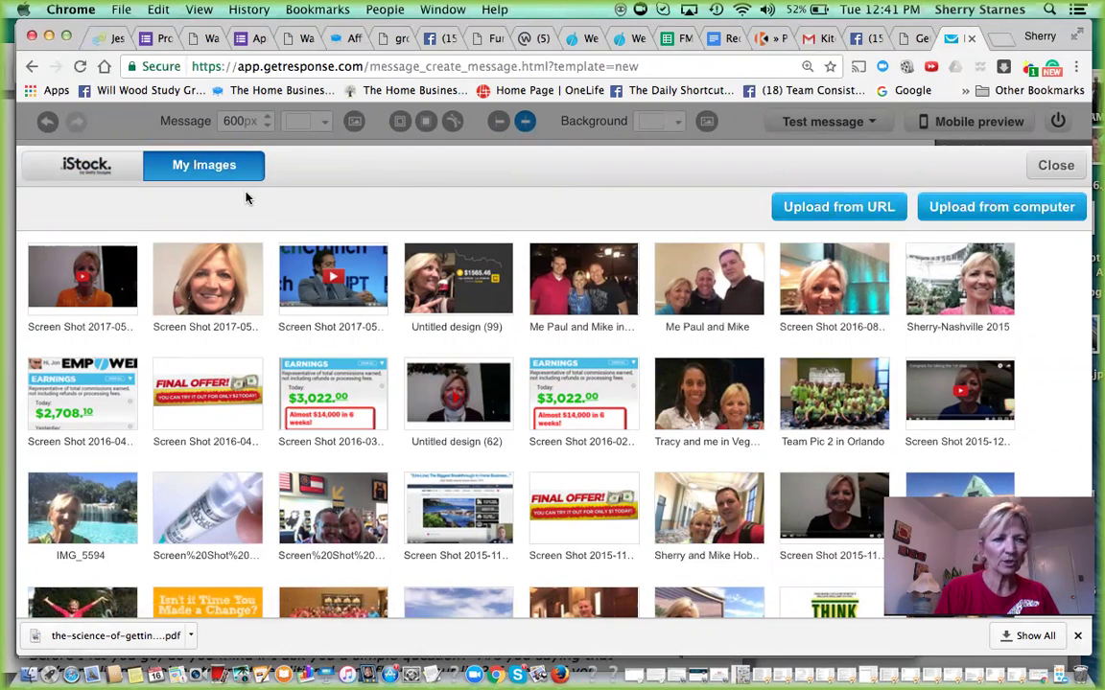
mouse_move(204, 280)
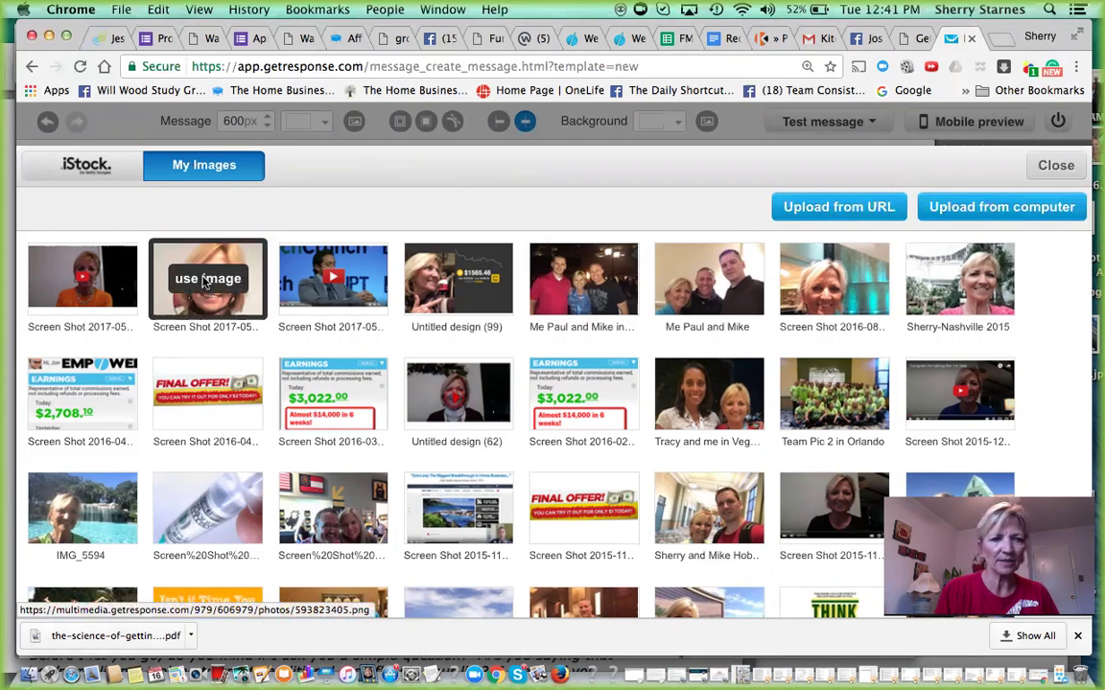
left_click(203, 280)
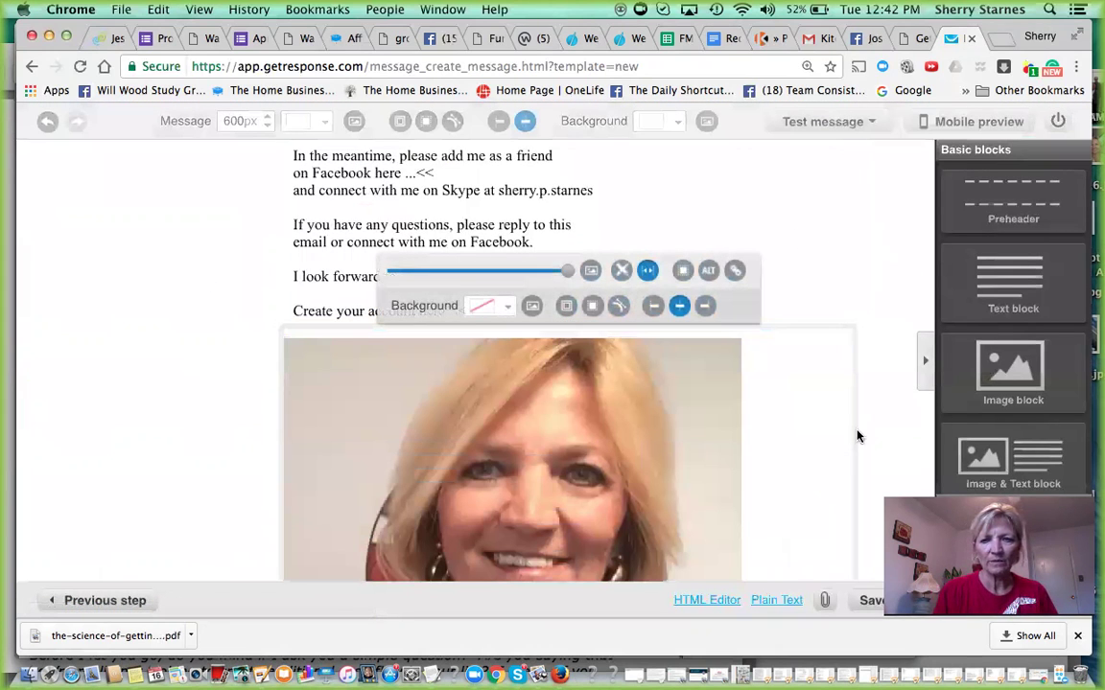
- Shrink the portrait to a thumbnail with the size slider and resize its block to fit
scroll(868, 445, "down", 5)
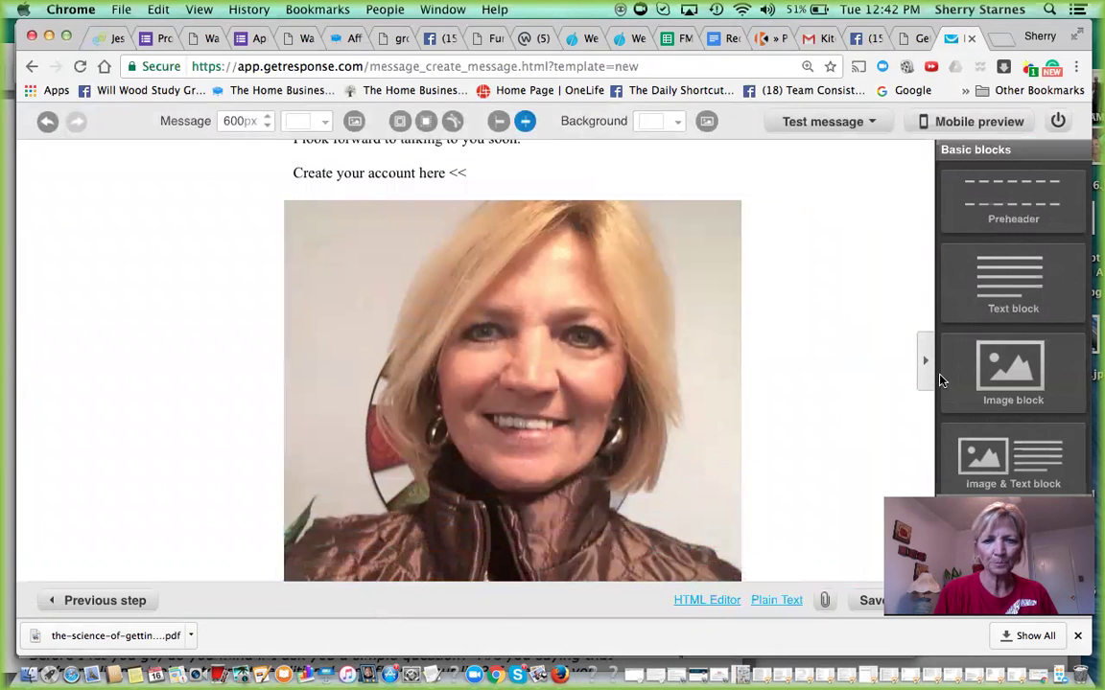
scroll(869, 346, "down", 3)
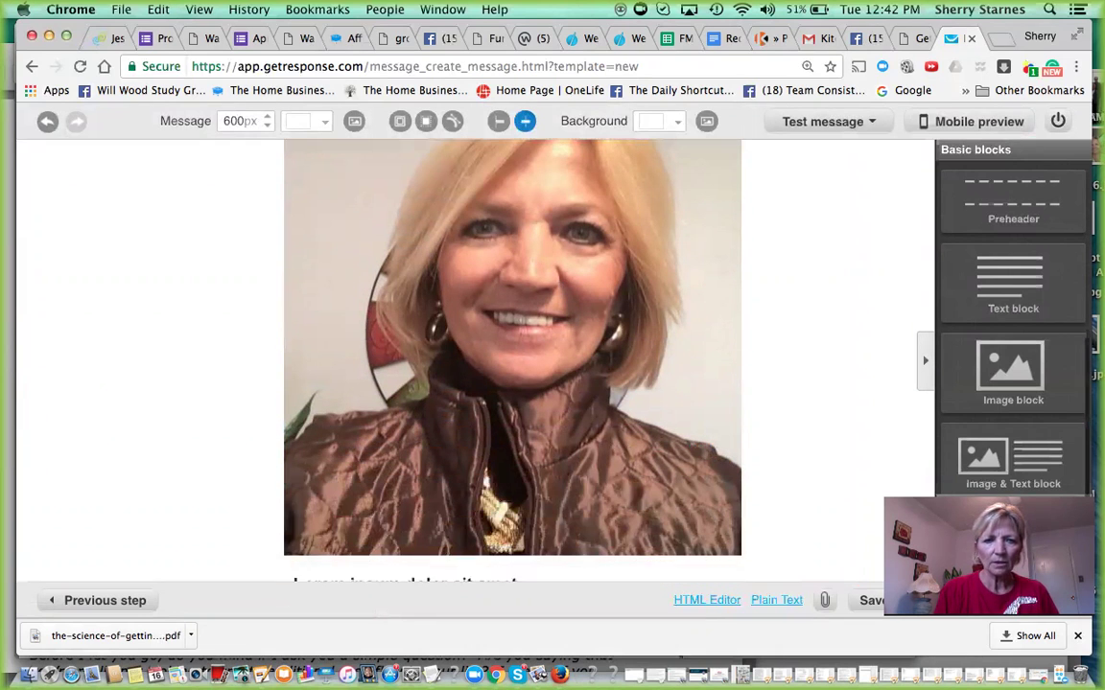
left_click(637, 285)
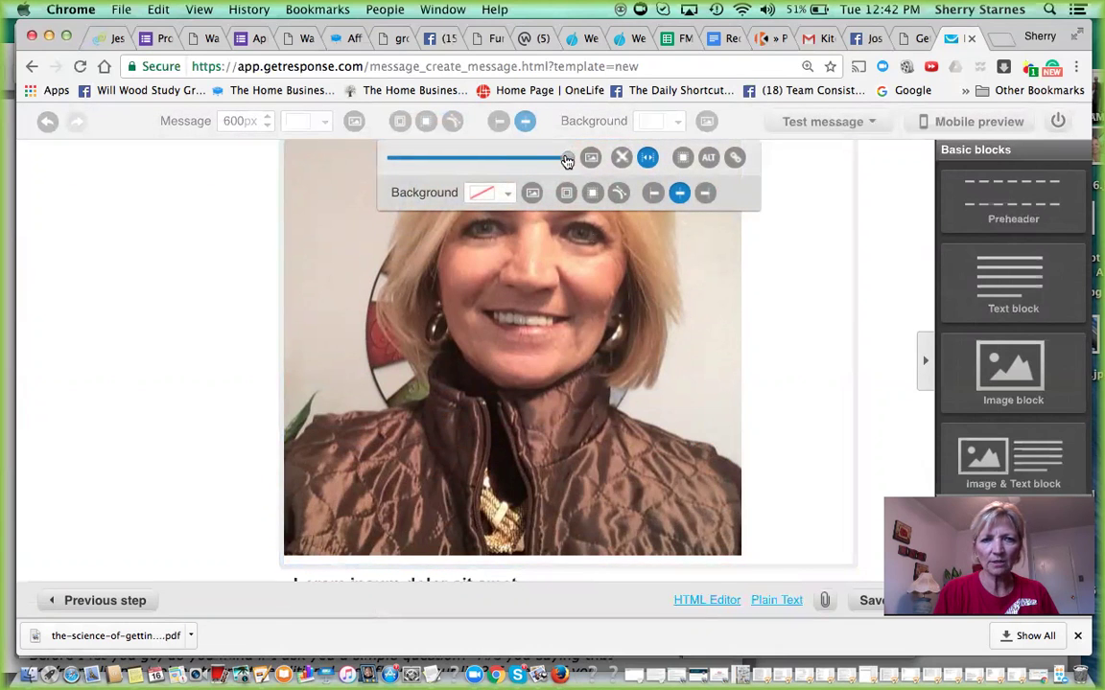
left_click_drag(565, 159, 435, 170)
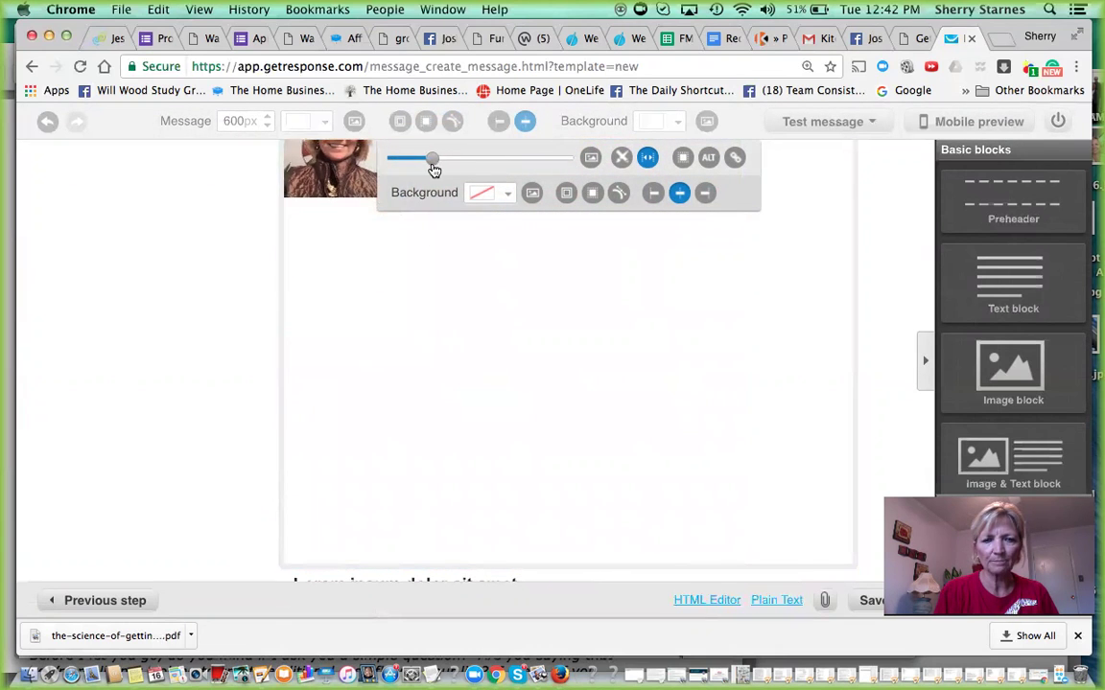
left_click(893, 447)
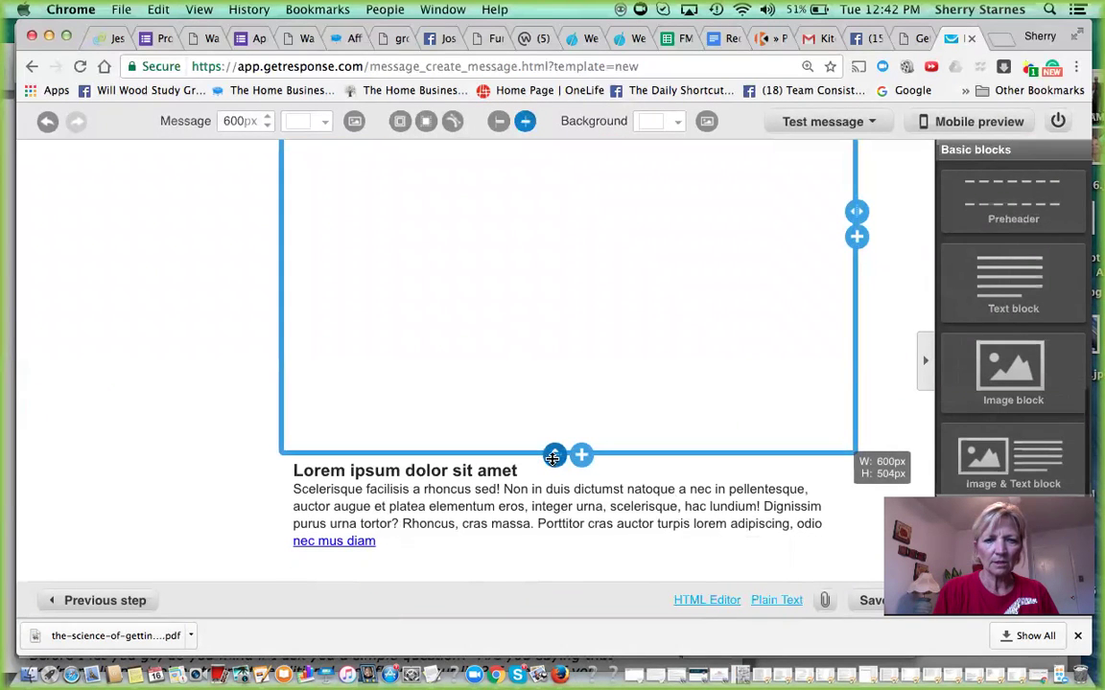
left_click_drag(554, 456, 539, 344)
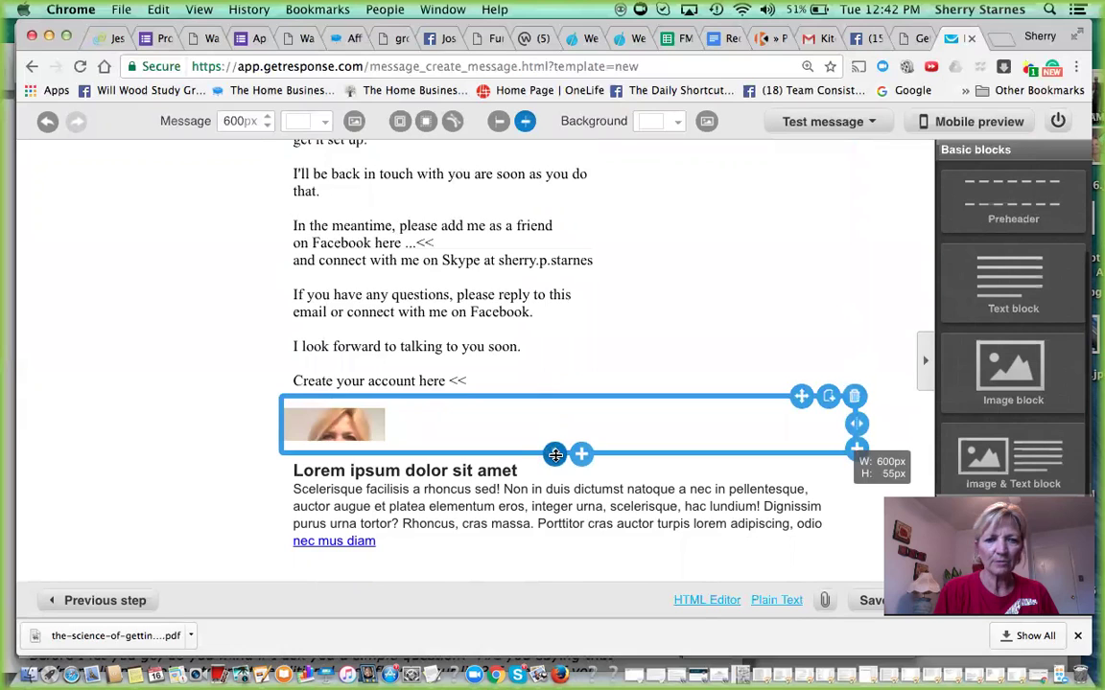
left_click_drag(554, 454, 554, 518)
left_click(852, 486)
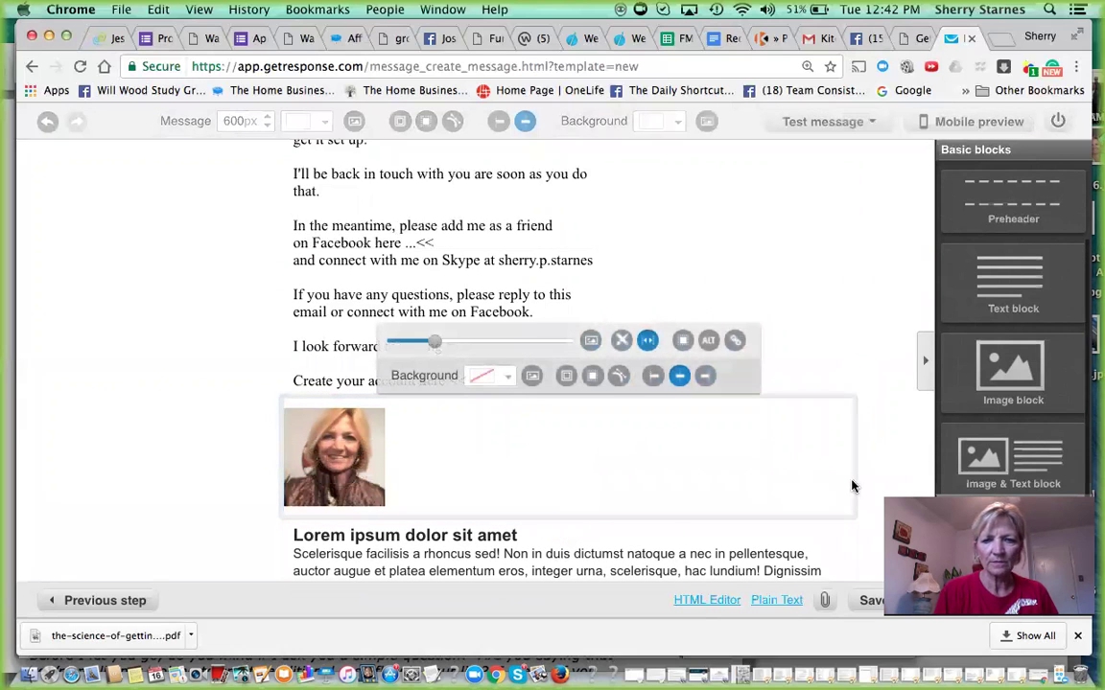
left_click(871, 481)
scroll(609, 521, "down", 3)
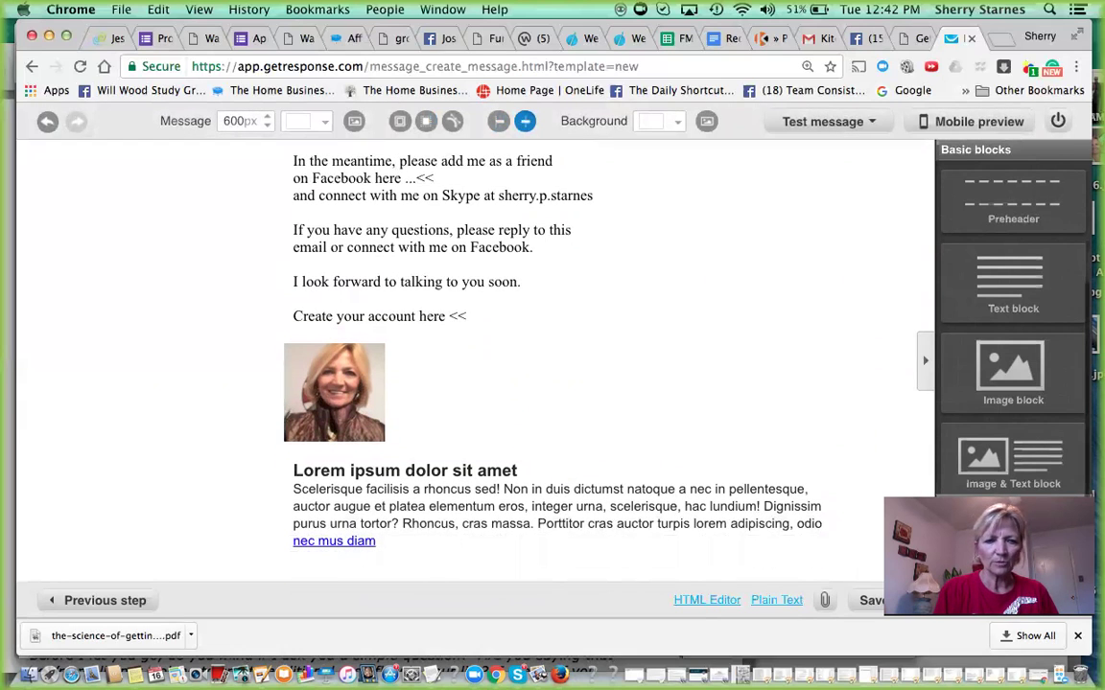
- Replace the bottom block's placeholder text with the sender's full name and deselect it
left_click(376, 543)
left_click_drag(376, 543, 268, 432)
key("BackSpace")
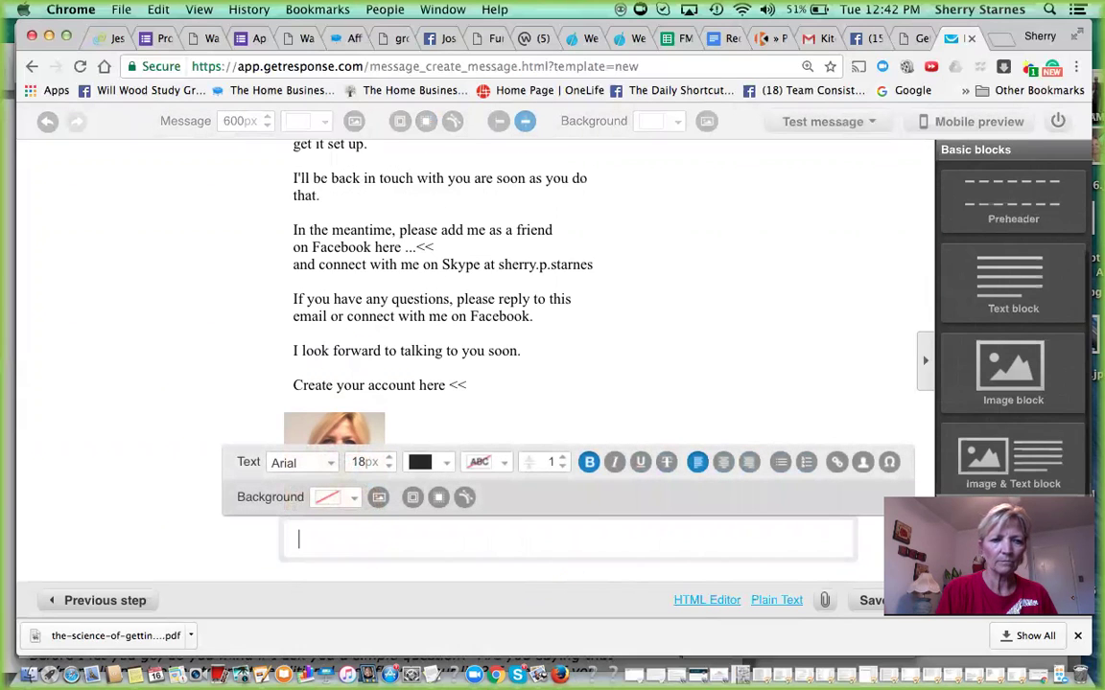
type("Sher")
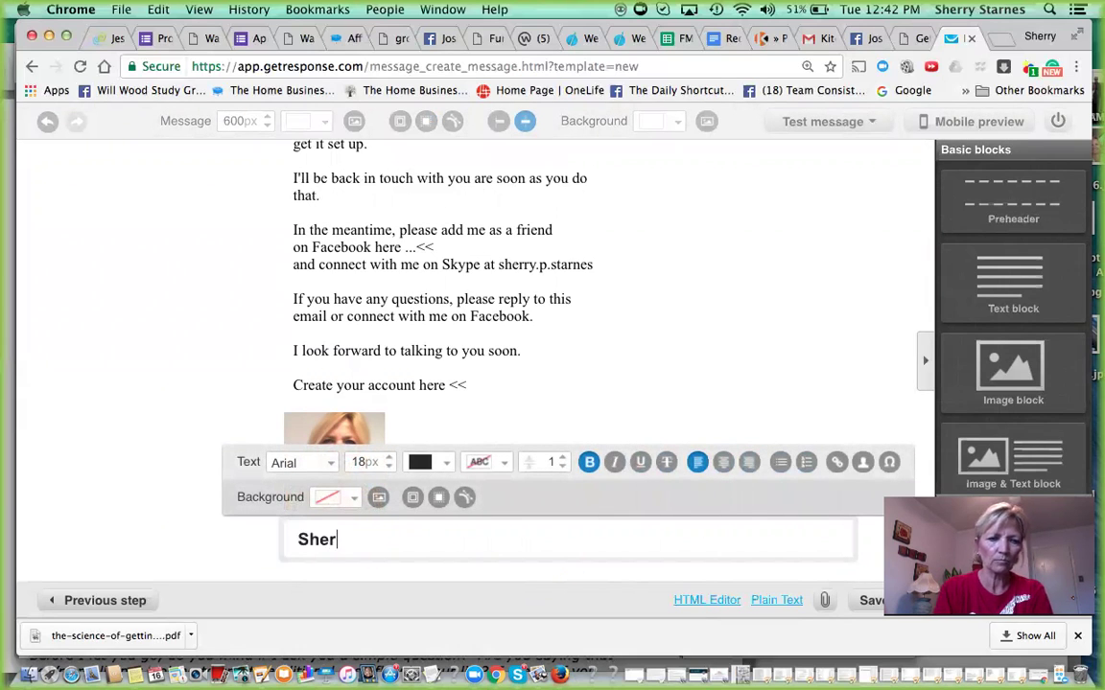
type("ry Starnes")
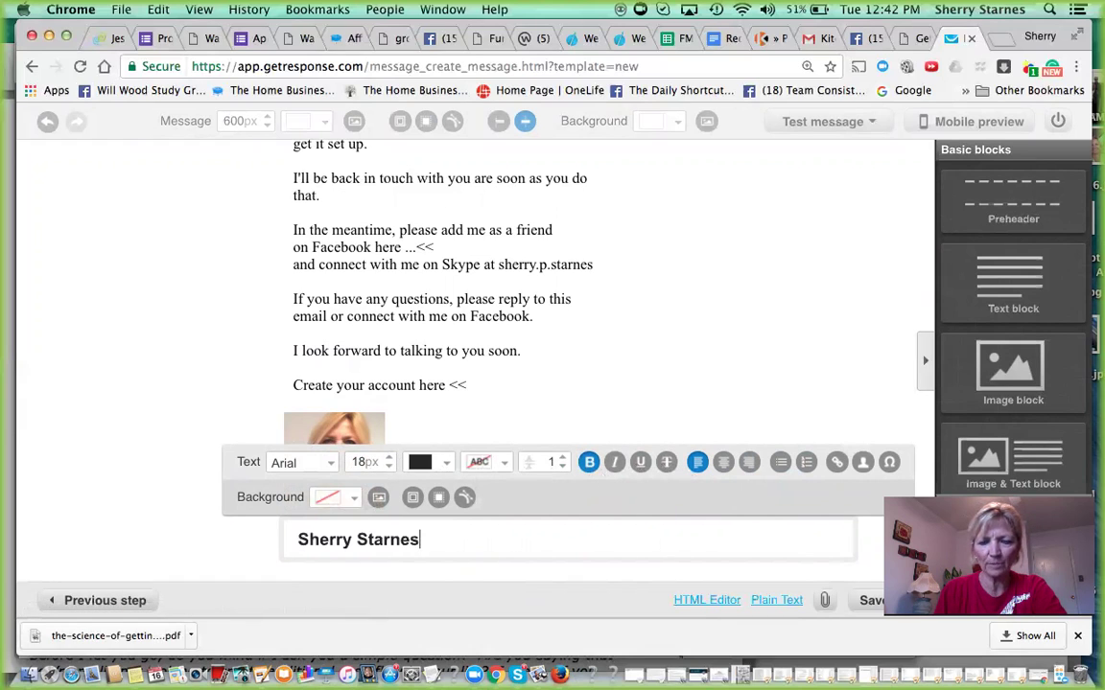
key("Escape")
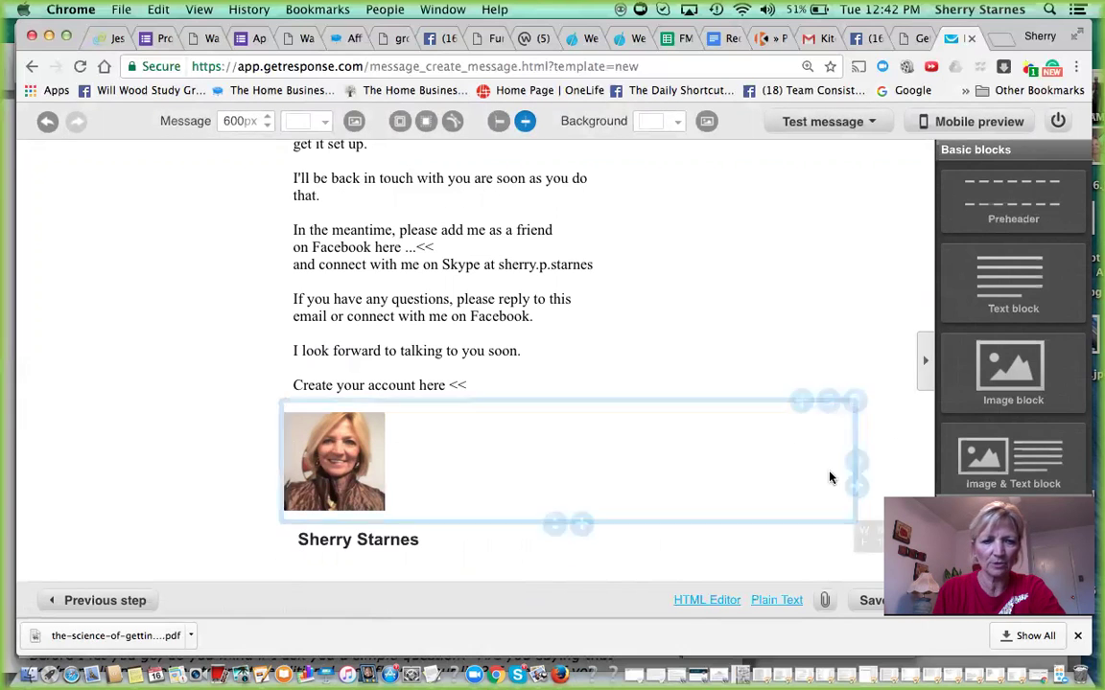
mouse_move(874, 600)
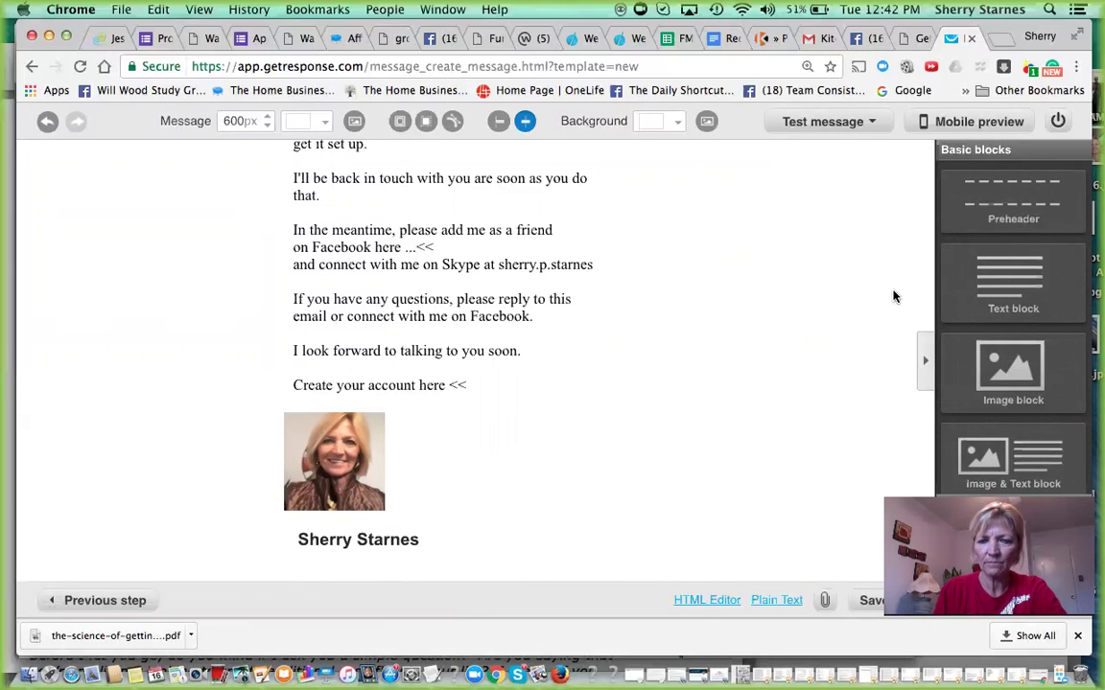
mouse_move(817, 116)
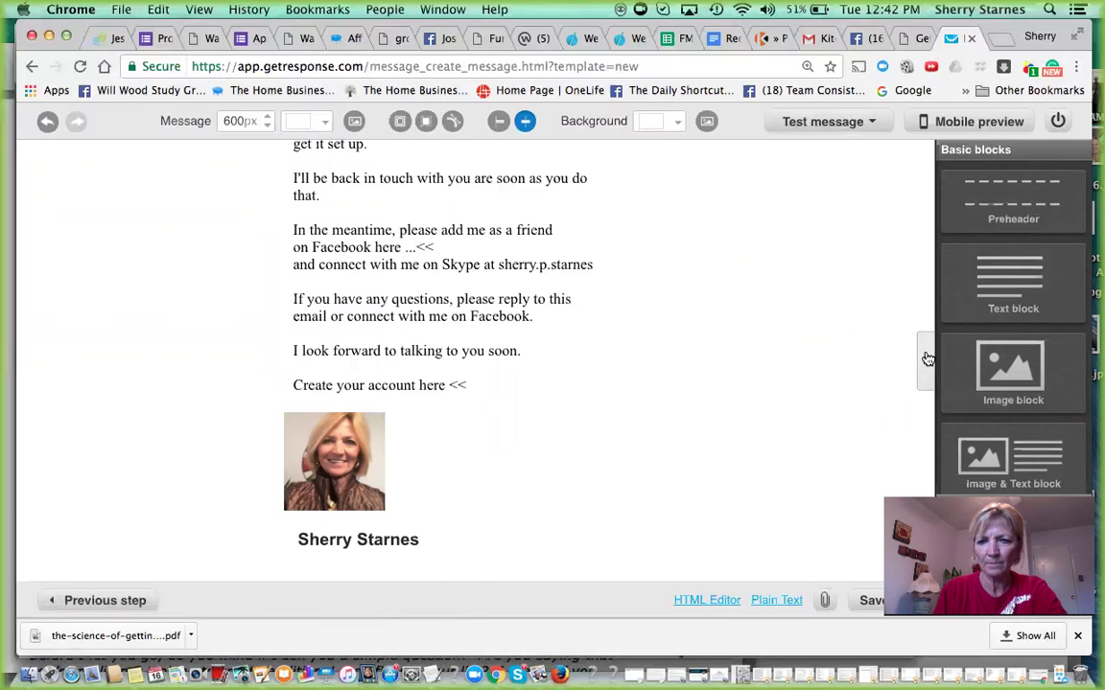
- Hide the Basic blocks panel and continue to the Test autoresponder's settings page
left_click(923, 360)
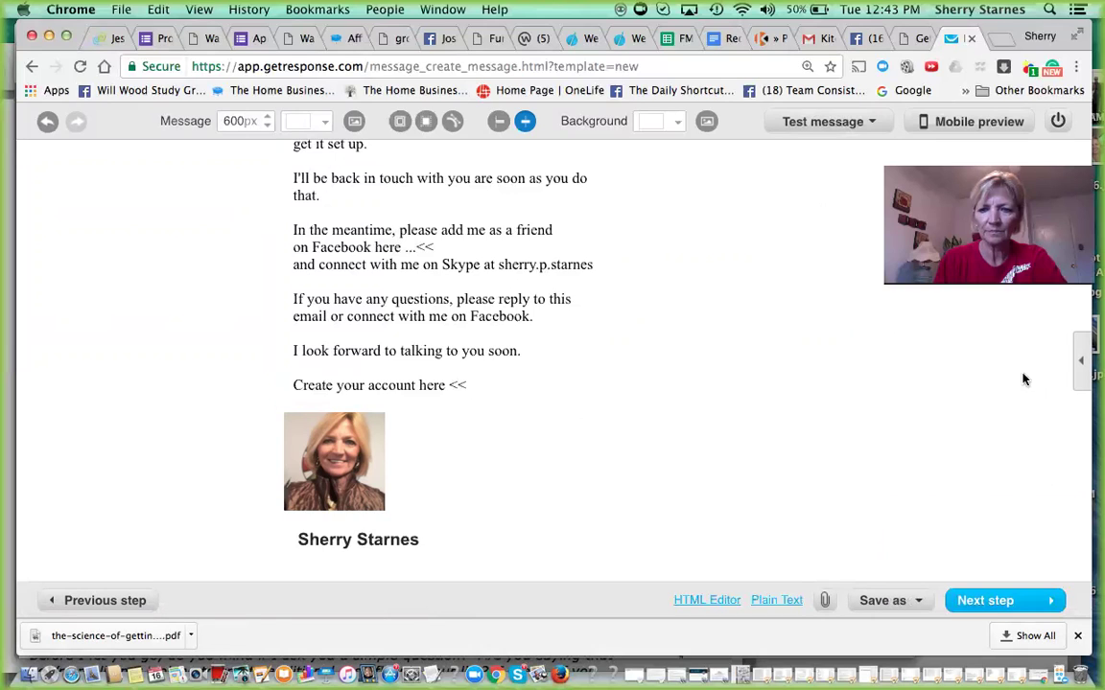
left_click(987, 601)
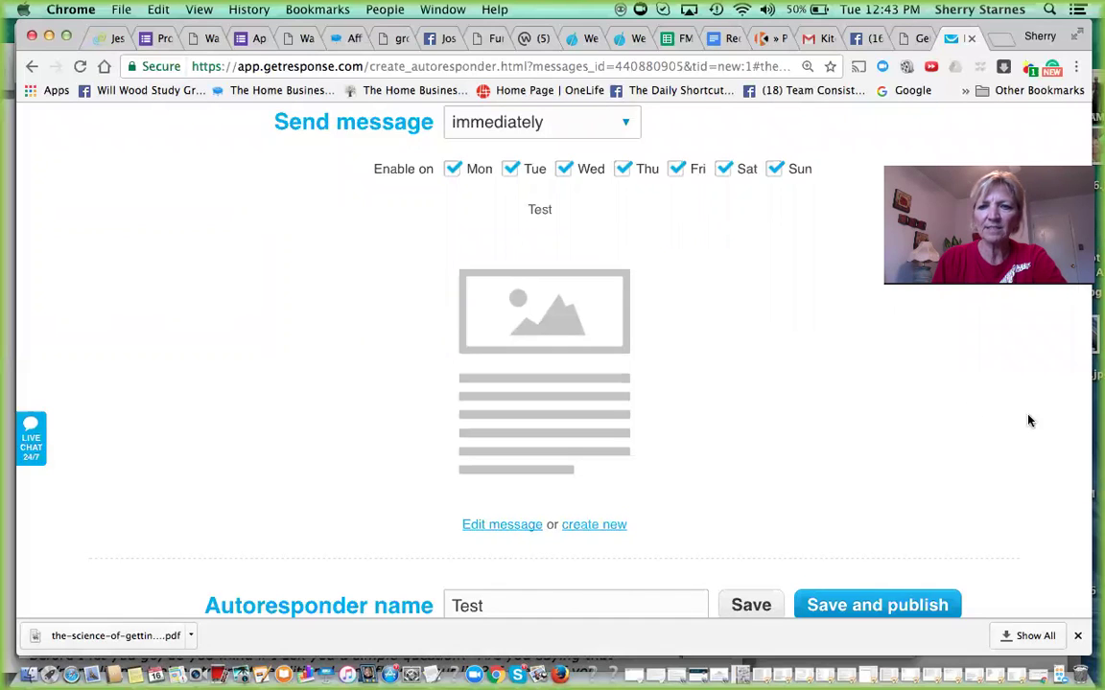
- Change the autoresponder's On day value from 0 to 1
scroll(908, 310, "up", 5)
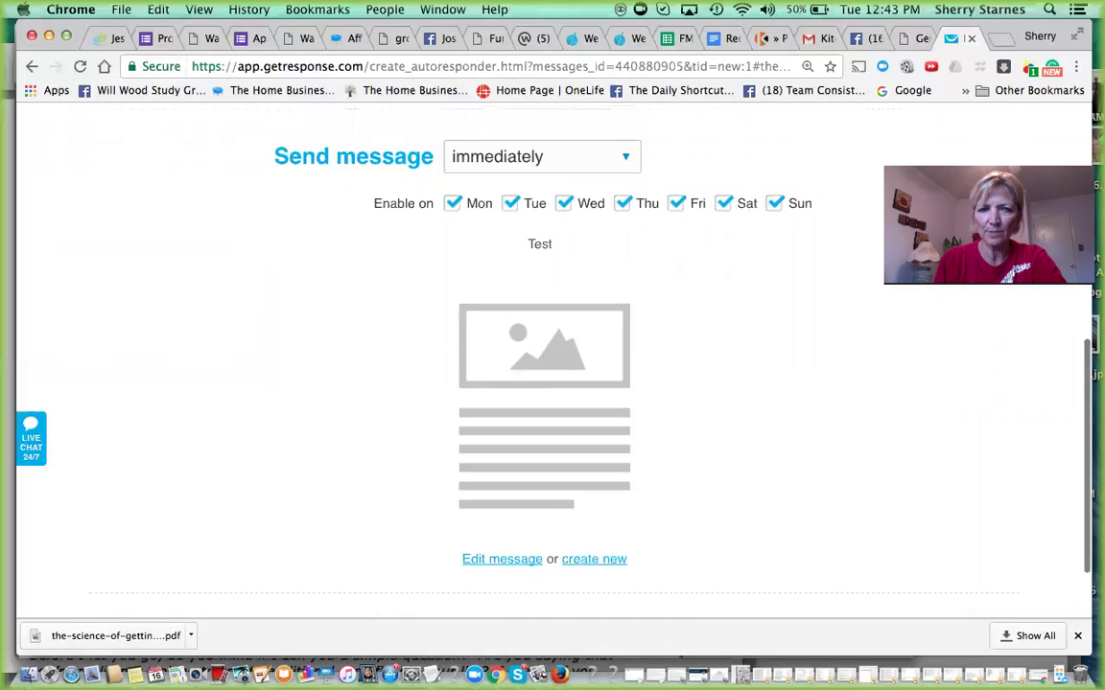
scroll(582, 326, "up", 4)
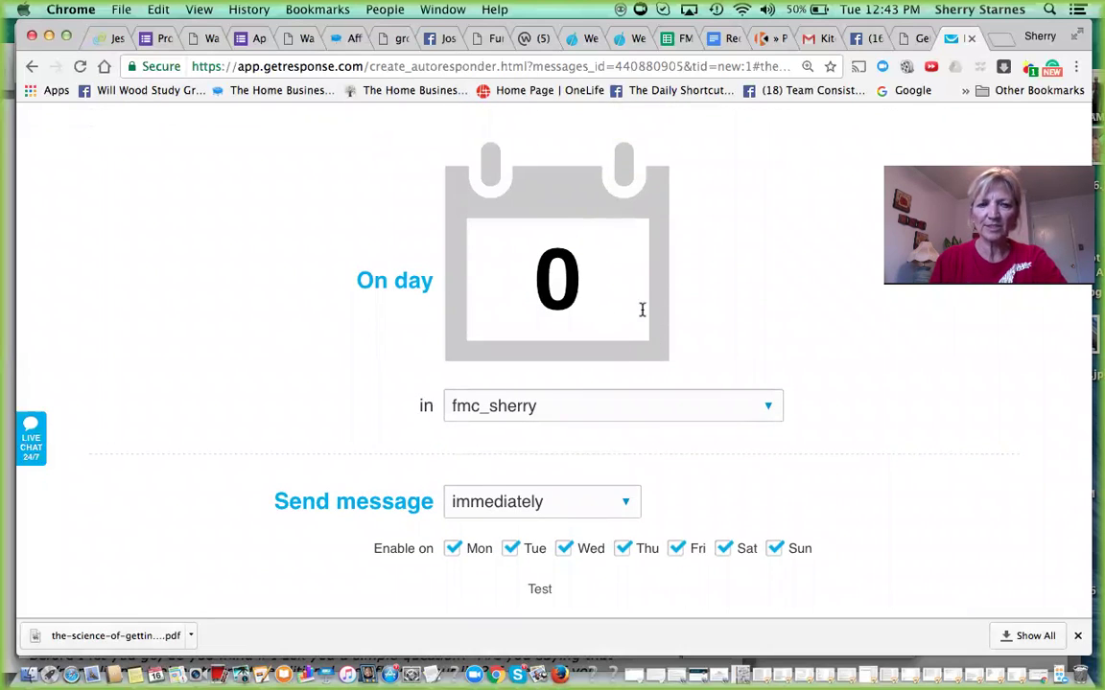
left_click(581, 281)
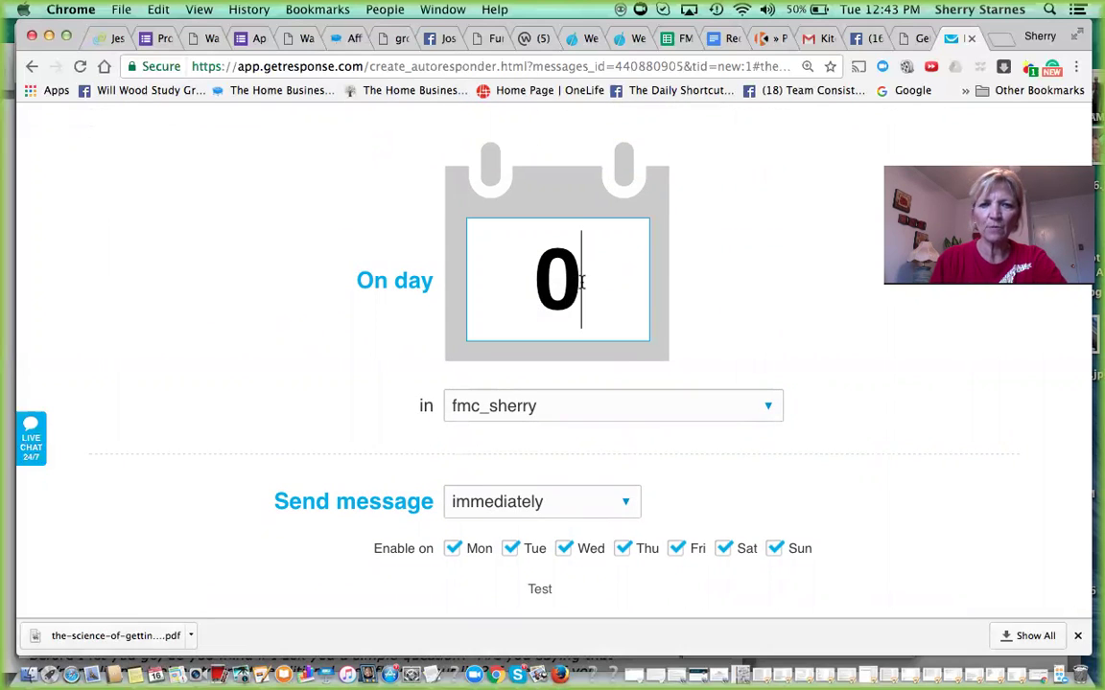
key("BackSpace")
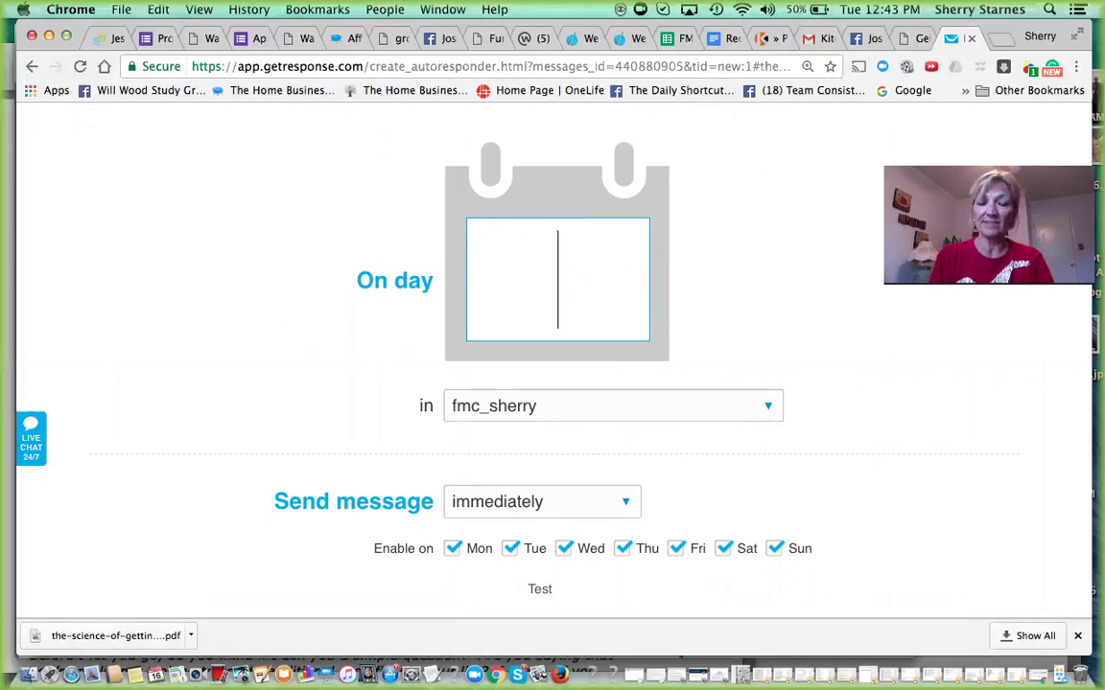
type("1")
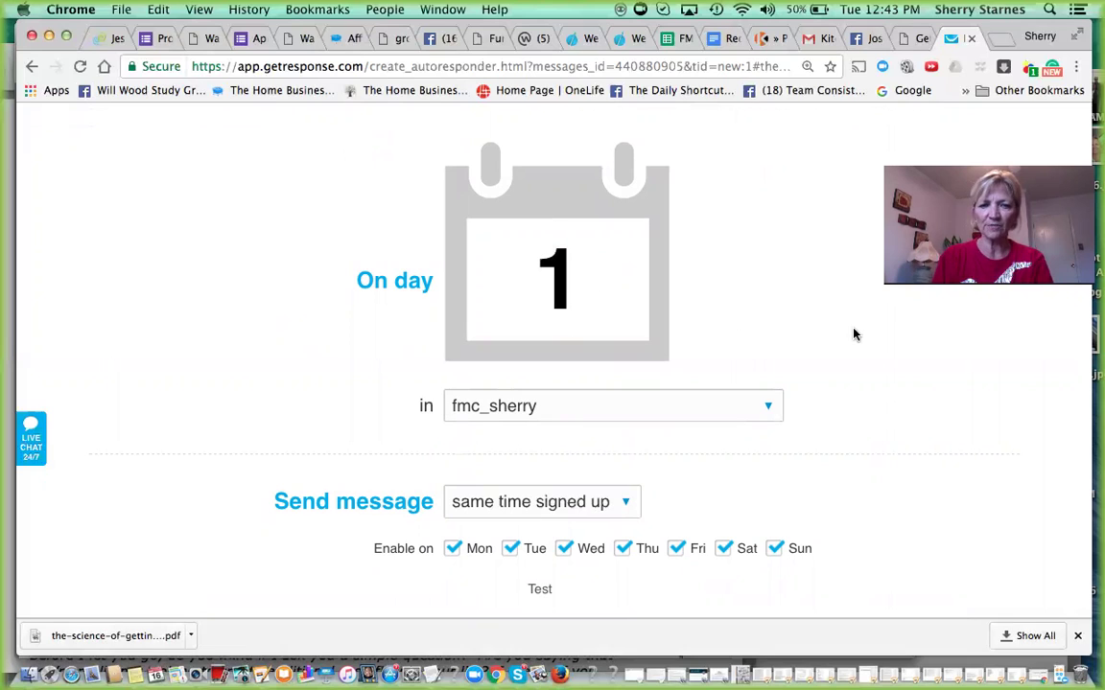
scroll(855, 334, "down", 2)
scroll(553, 364, "down", 2)
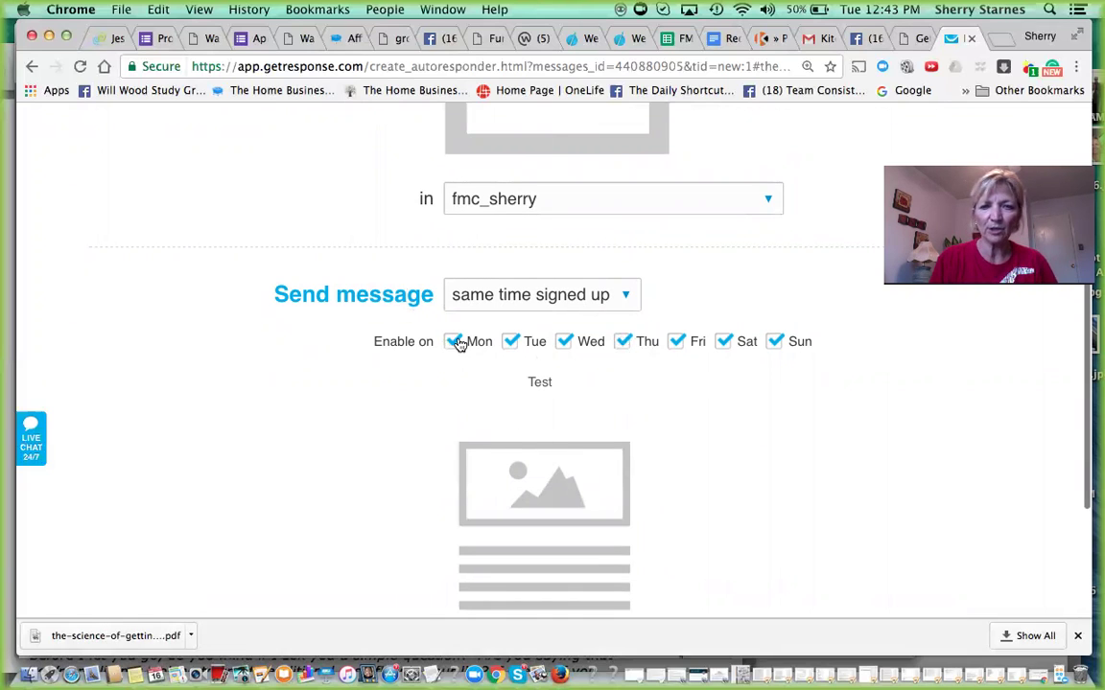
- Untick Sunday, try a 4-hour send delay, then revert to sending at signup time
left_click(776, 343)
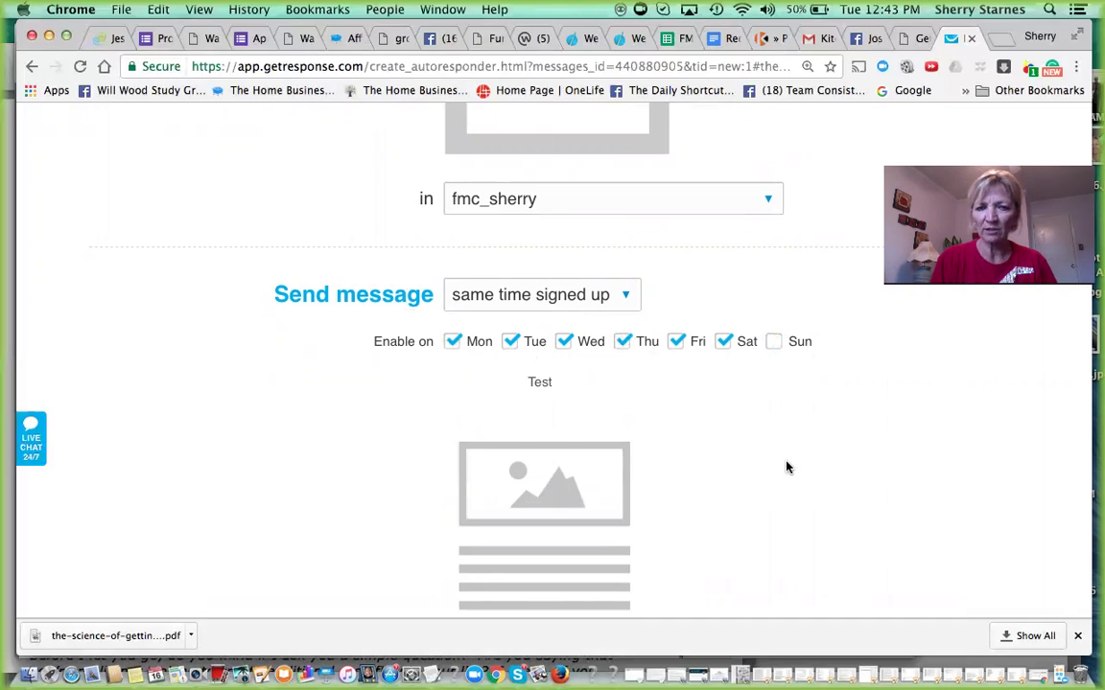
left_click(624, 298)
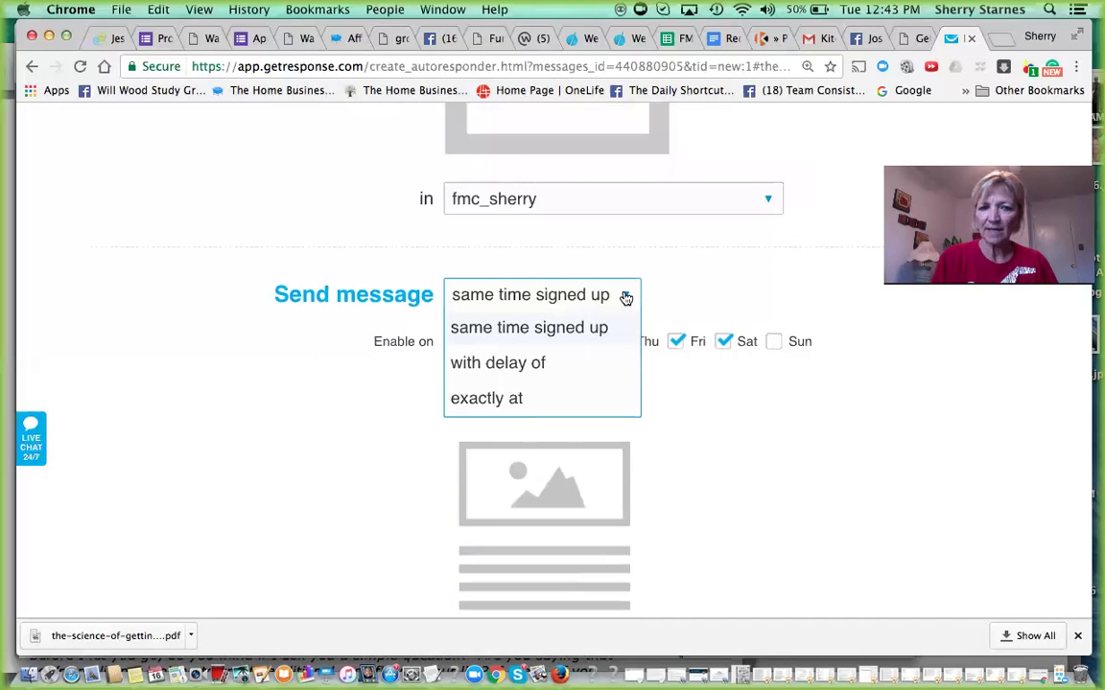
left_click(820, 264)
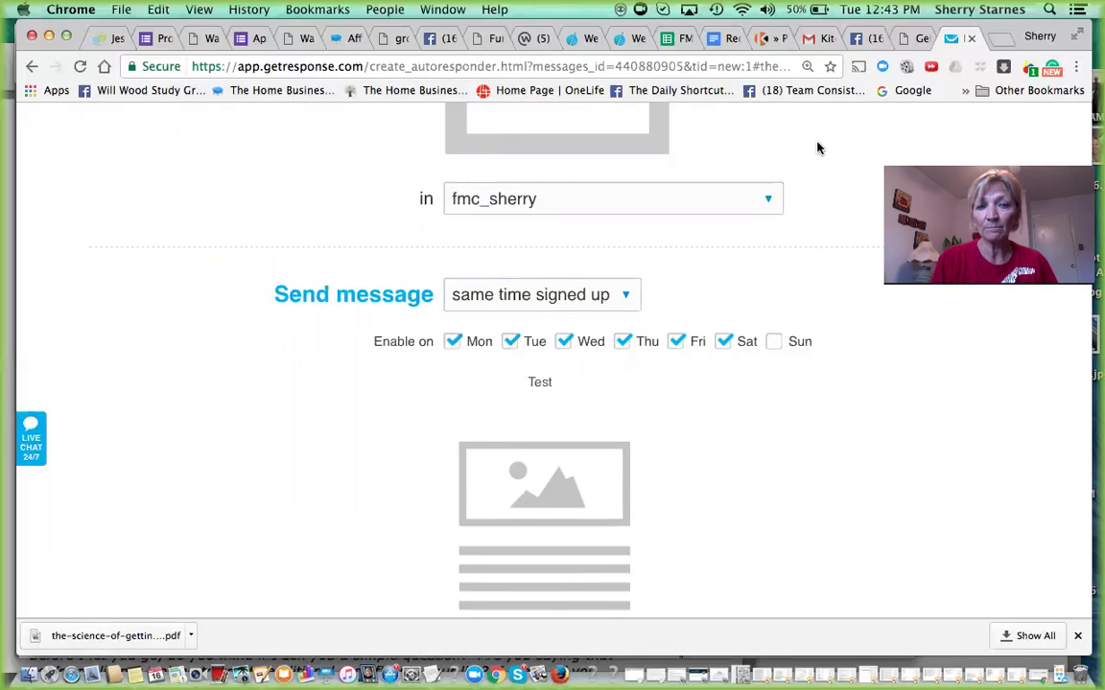
left_click(627, 298)
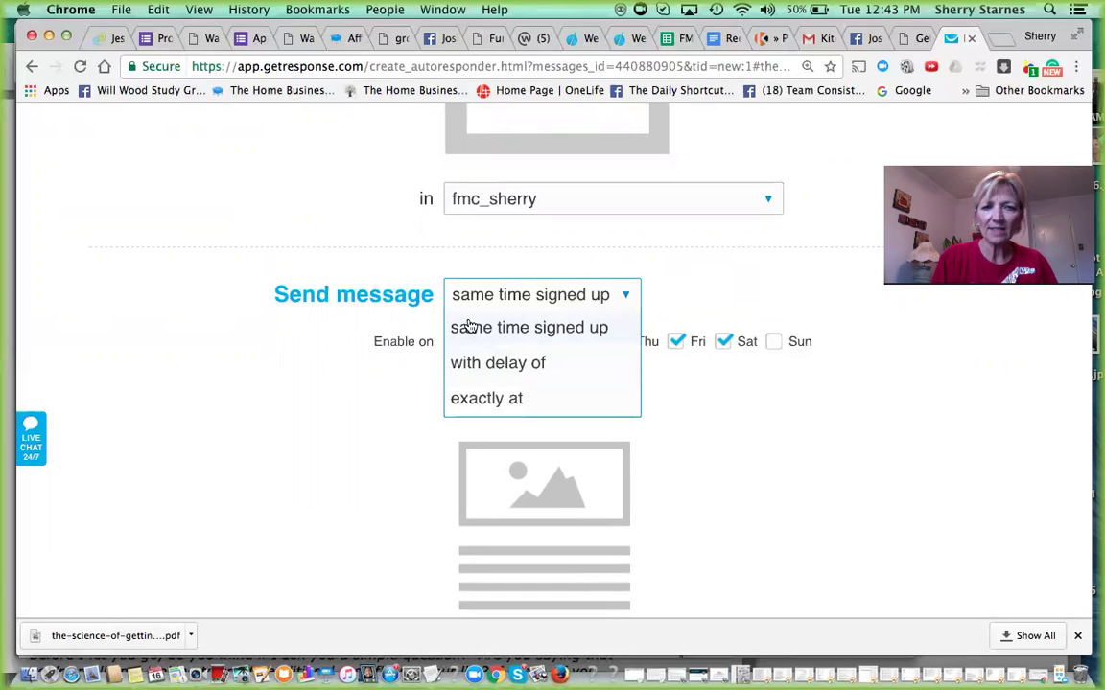
left_click(491, 363)
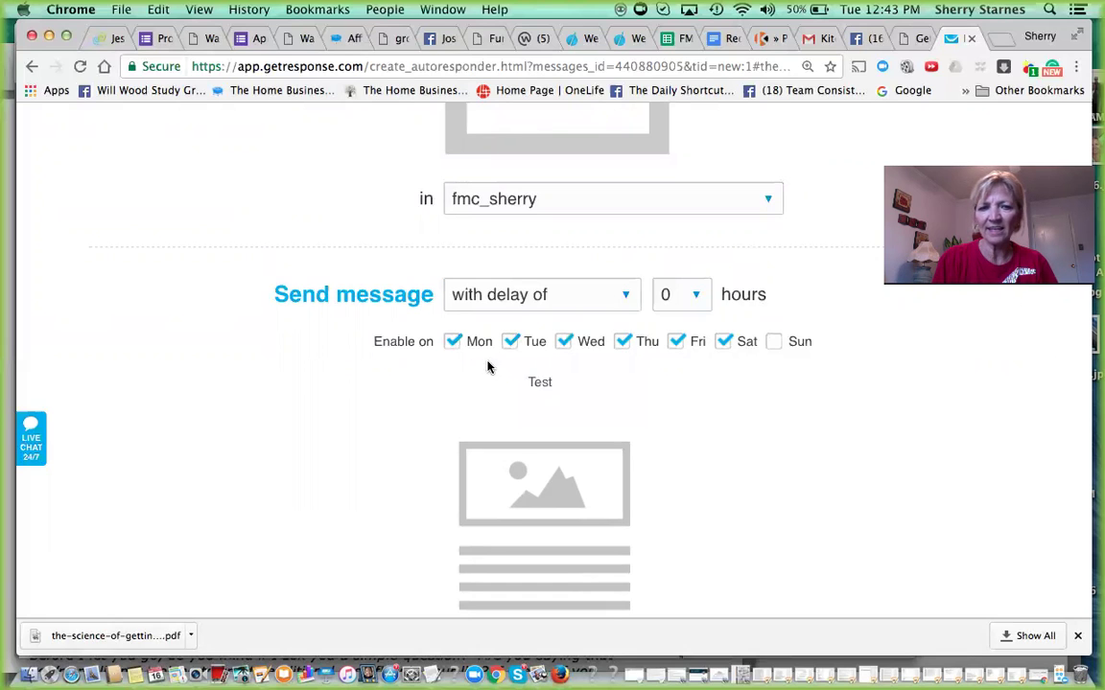
left_click(697, 298)
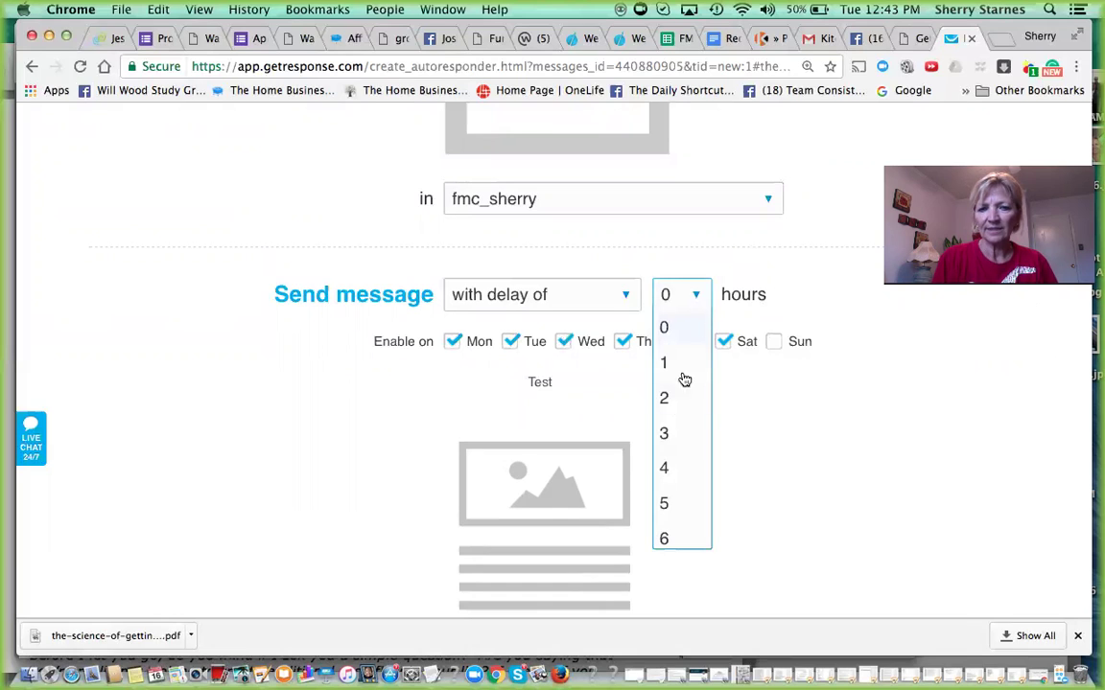
left_click(664, 470)
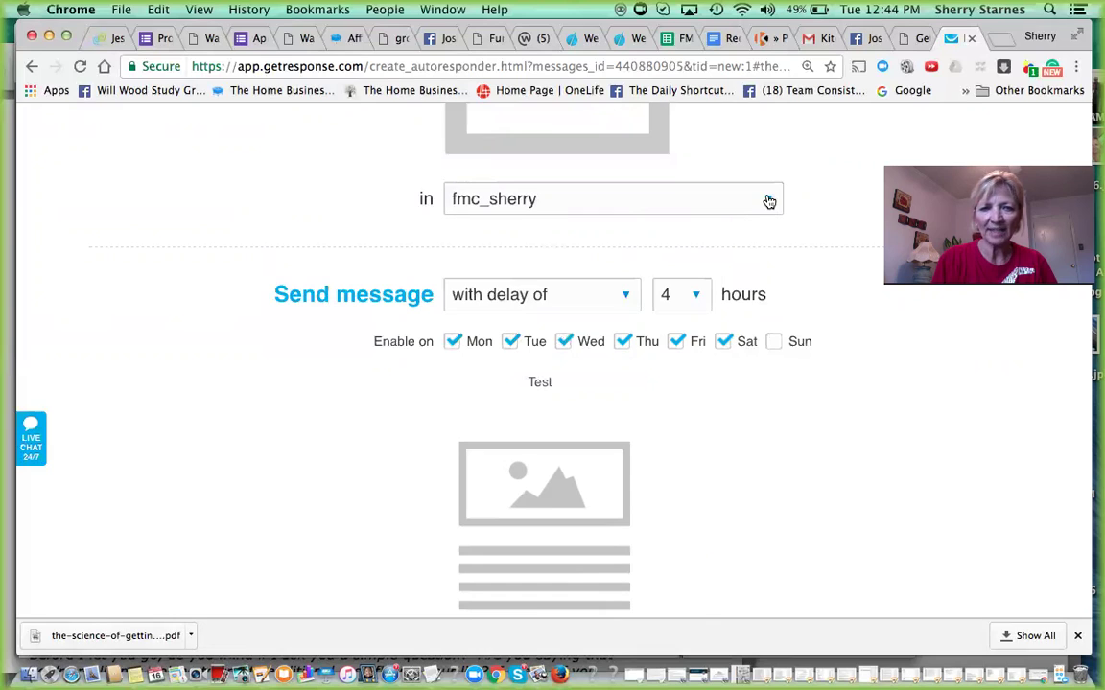
left_click(627, 295)
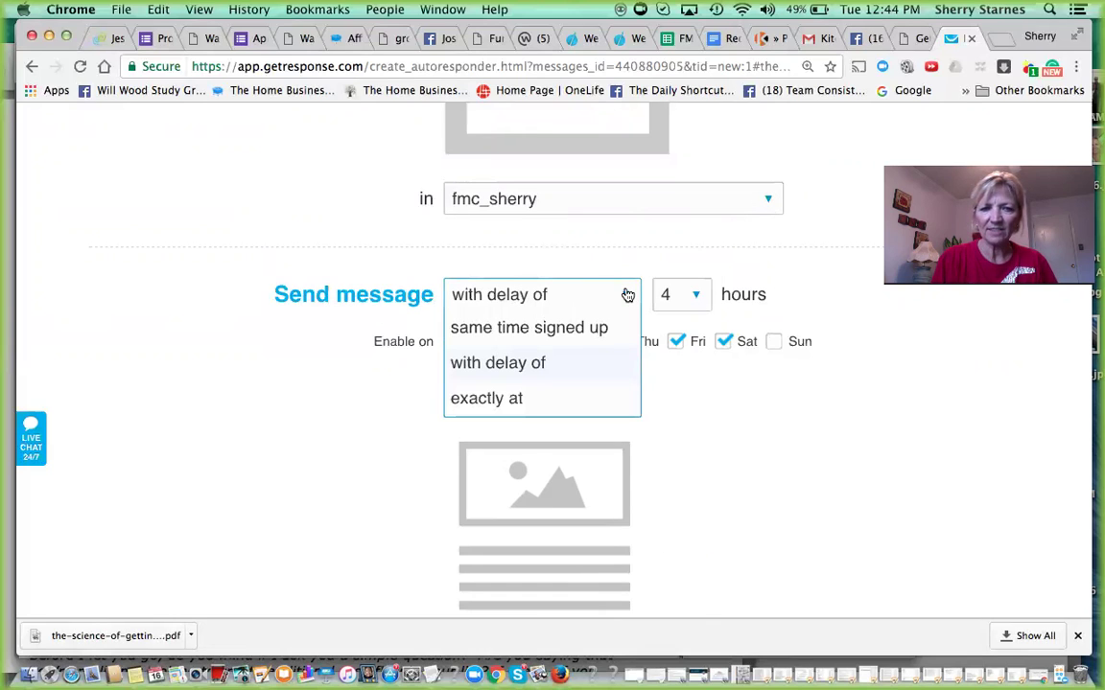
left_click(511, 329)
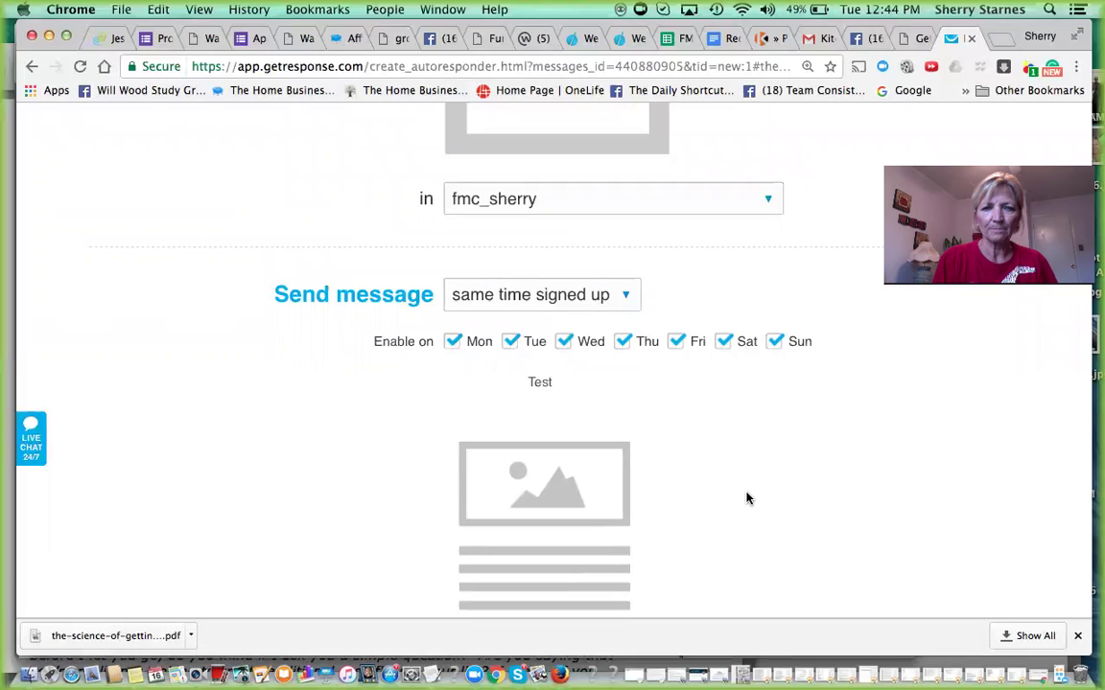
- Change the On day value from 1 to 50
scroll(747, 498, "up", 3)
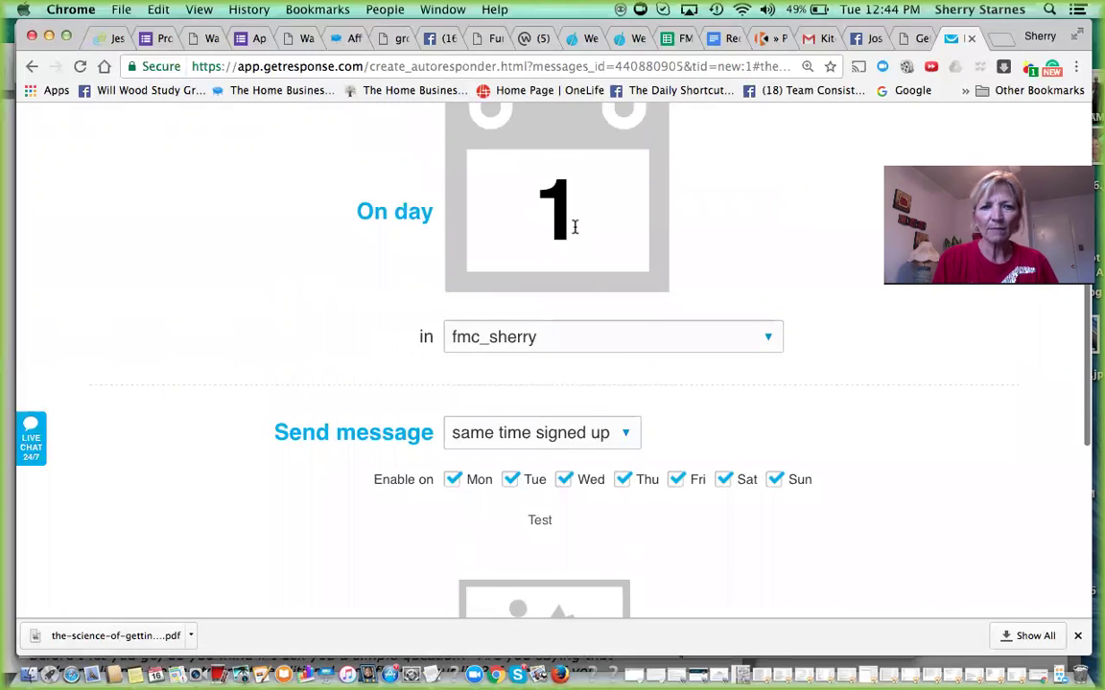
left_click(574, 226)
key("BackSpace")
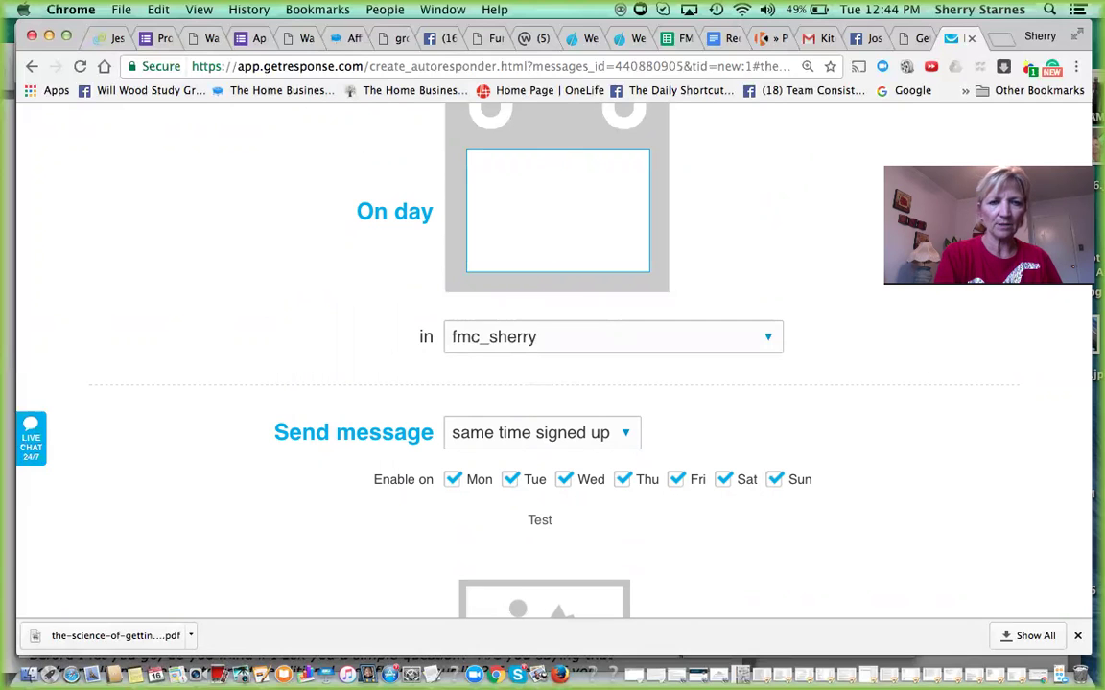
type("50")
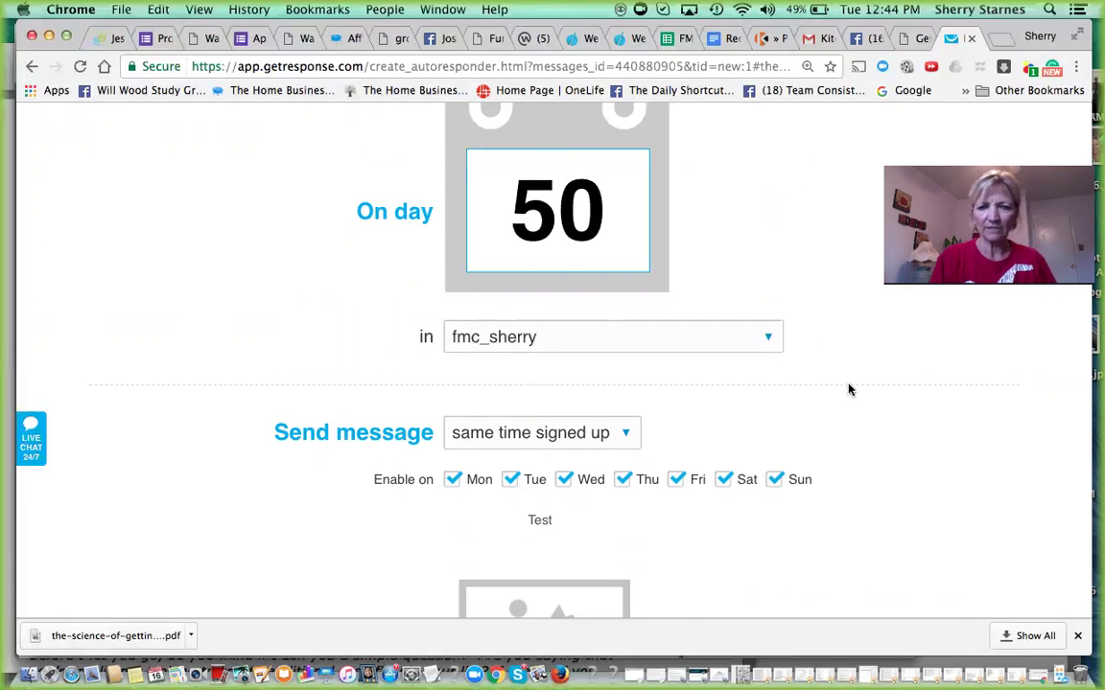
scroll(849, 385, "down", 8)
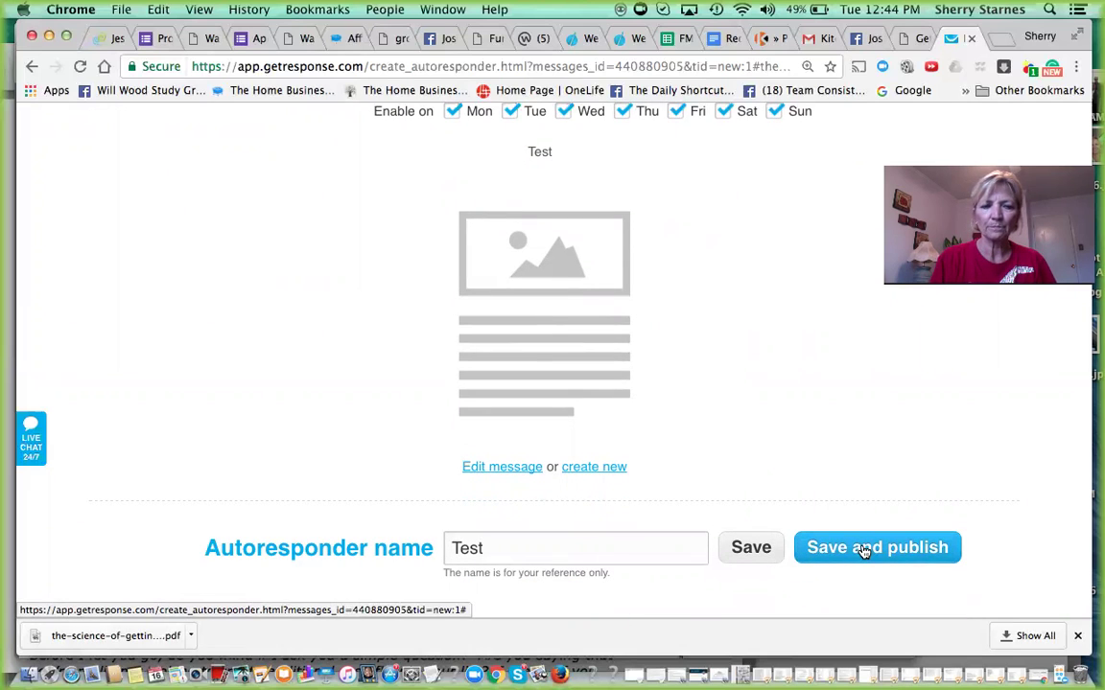
- Save and publish Test, answering the prompt about the 11 subscribers who won't receive it
left_click(863, 550)
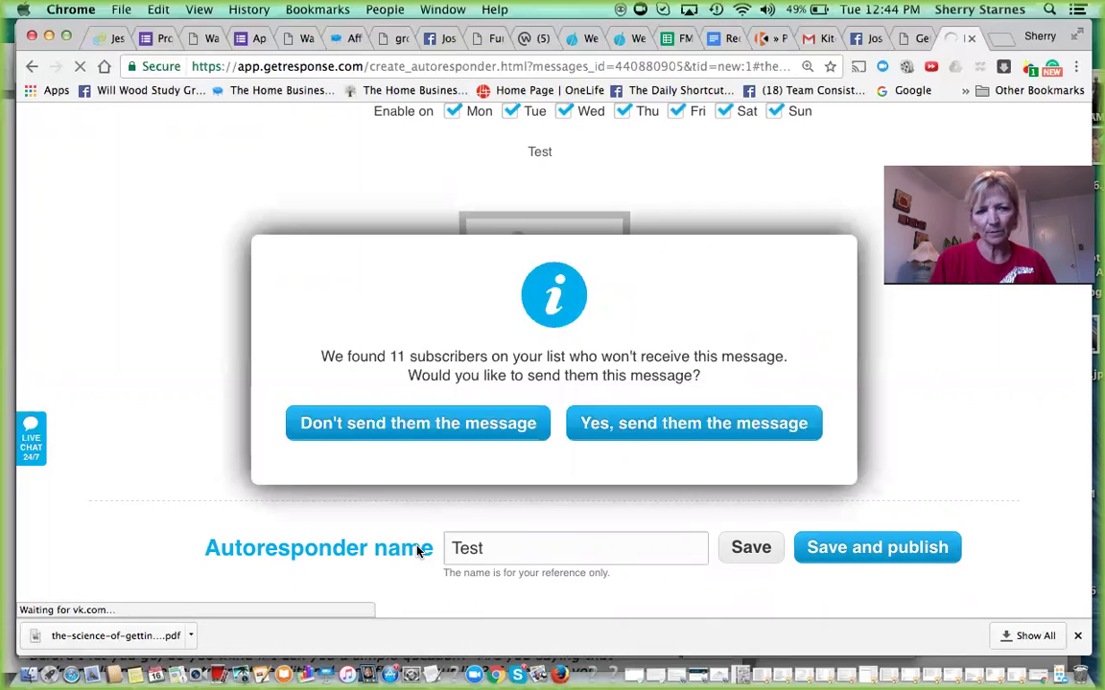
left_click(417, 428)
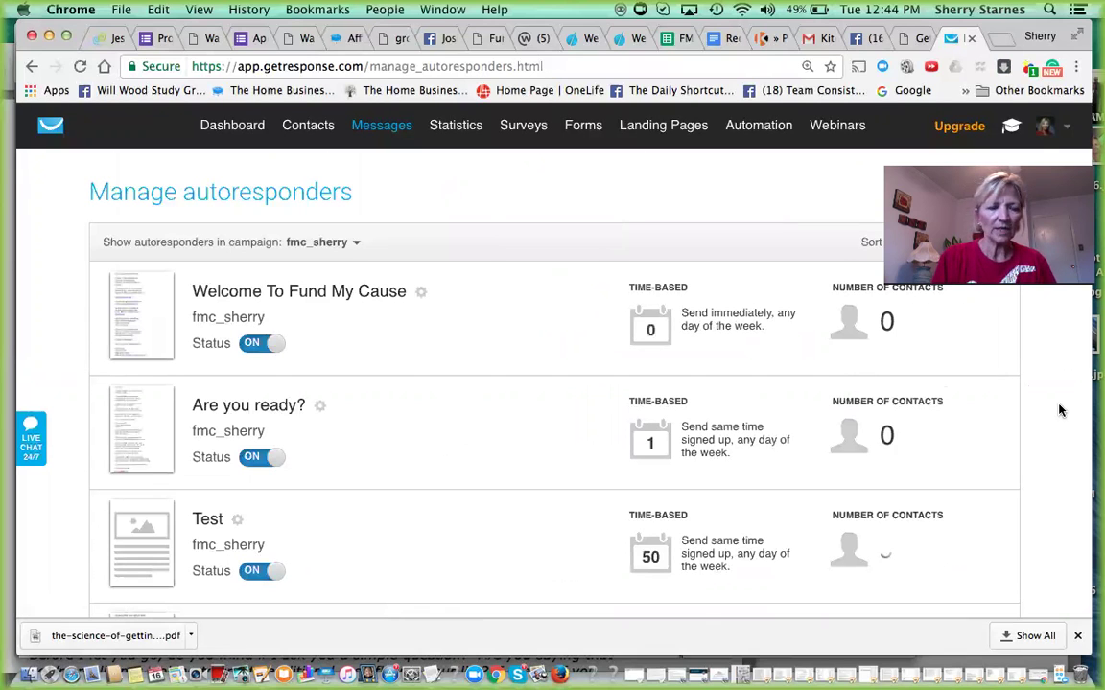
- Correct Test's day in the autoresponder list from 60 to 50 and save it
scroll(1059, 410, "down", 3)
scroll(1060, 410, "down", 1)
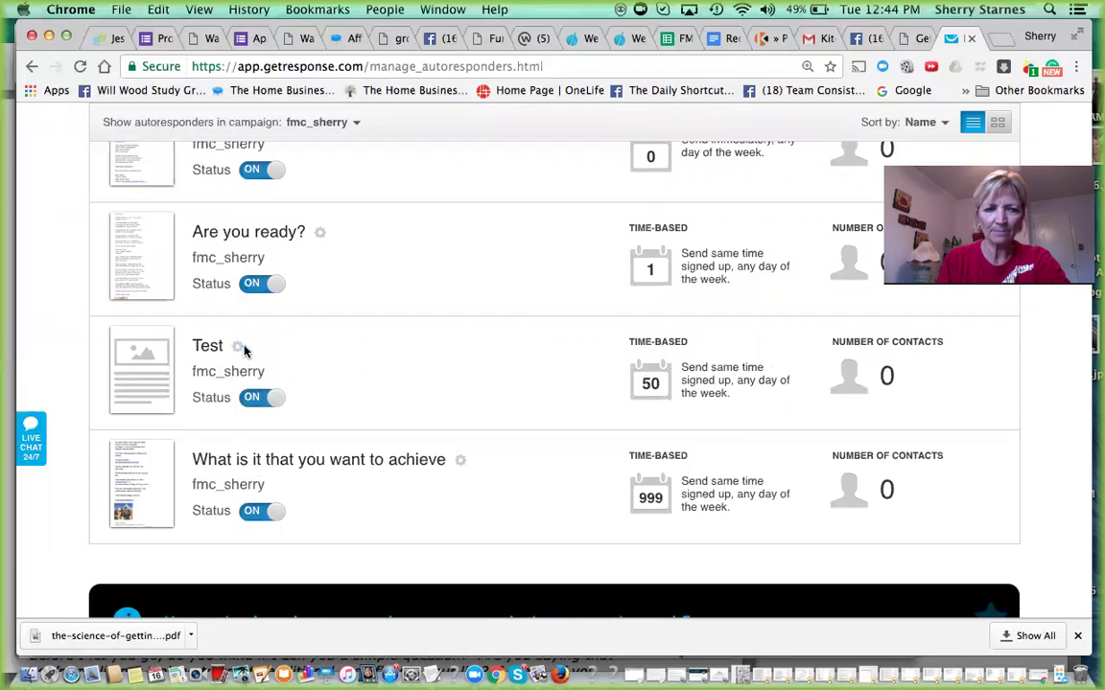
mouse_move(235, 351)
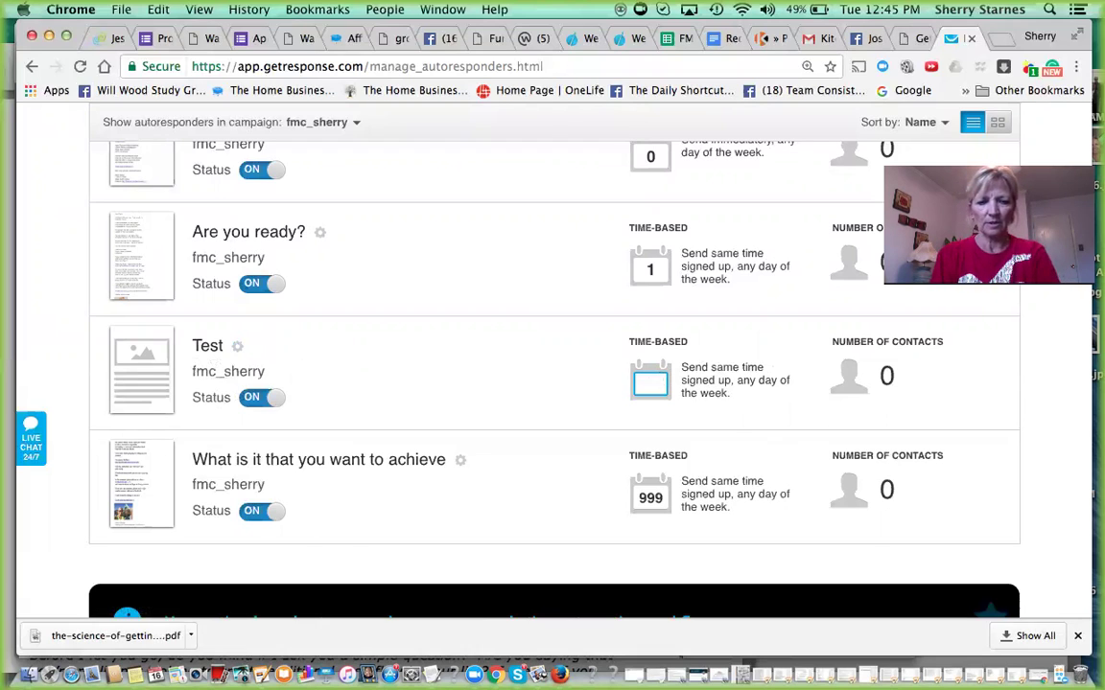
type("60")
key("BackSpace")
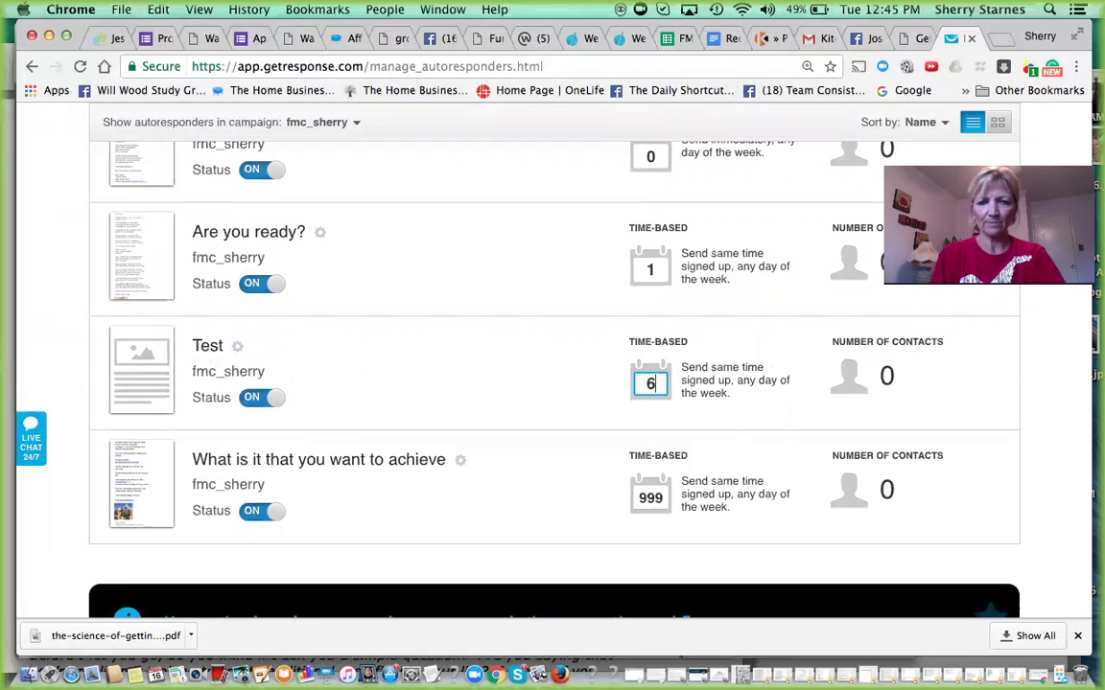
key("BackSpace")
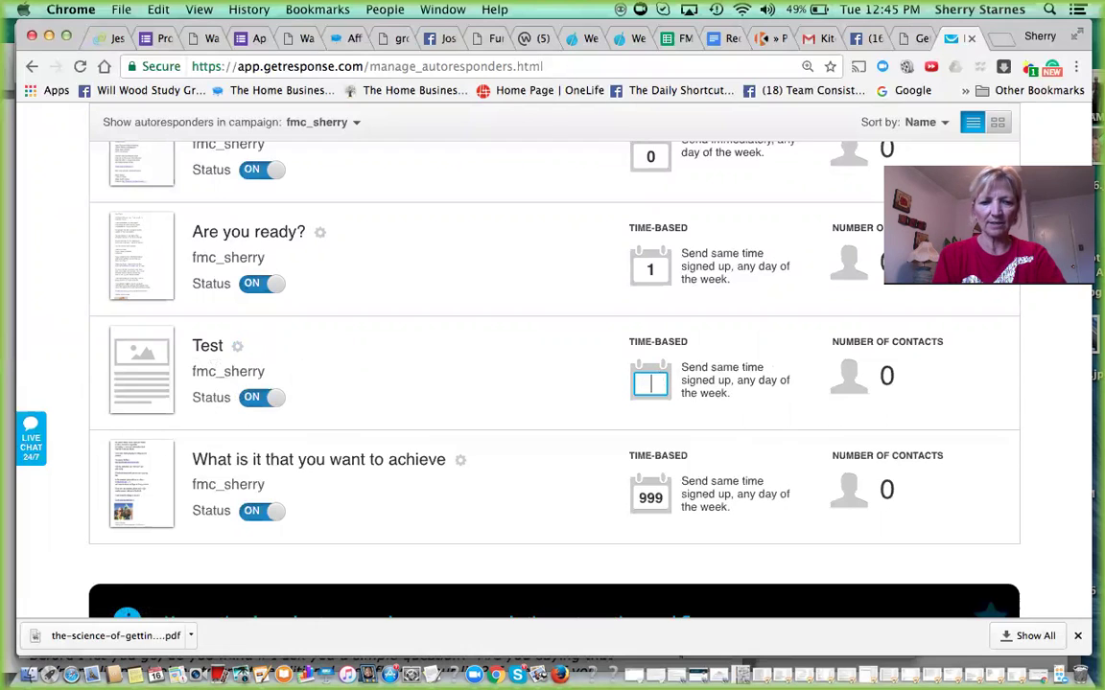
type("50")
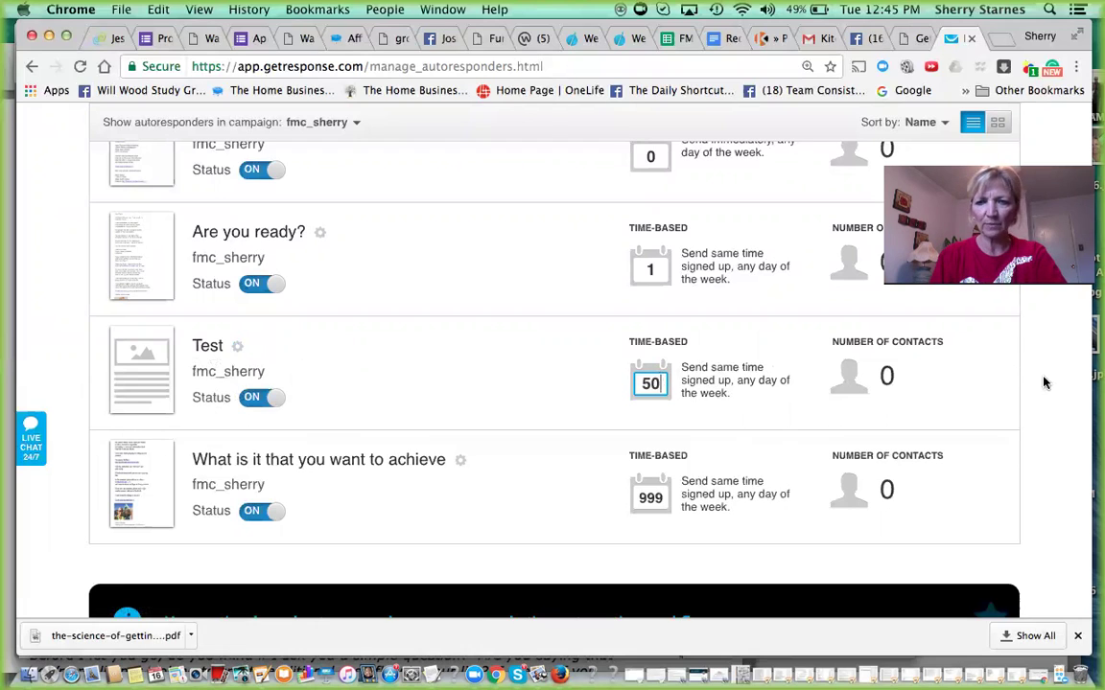
left_click(1044, 383)
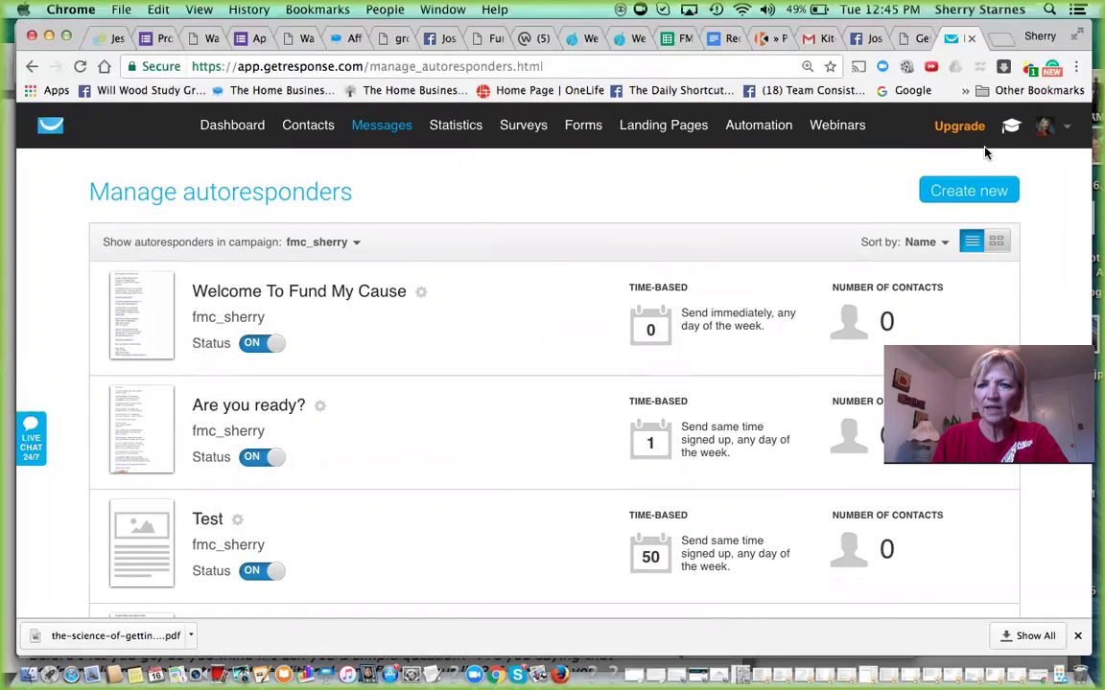
- Start a new autoresponder and set its On day to 1
left_click(969, 191)
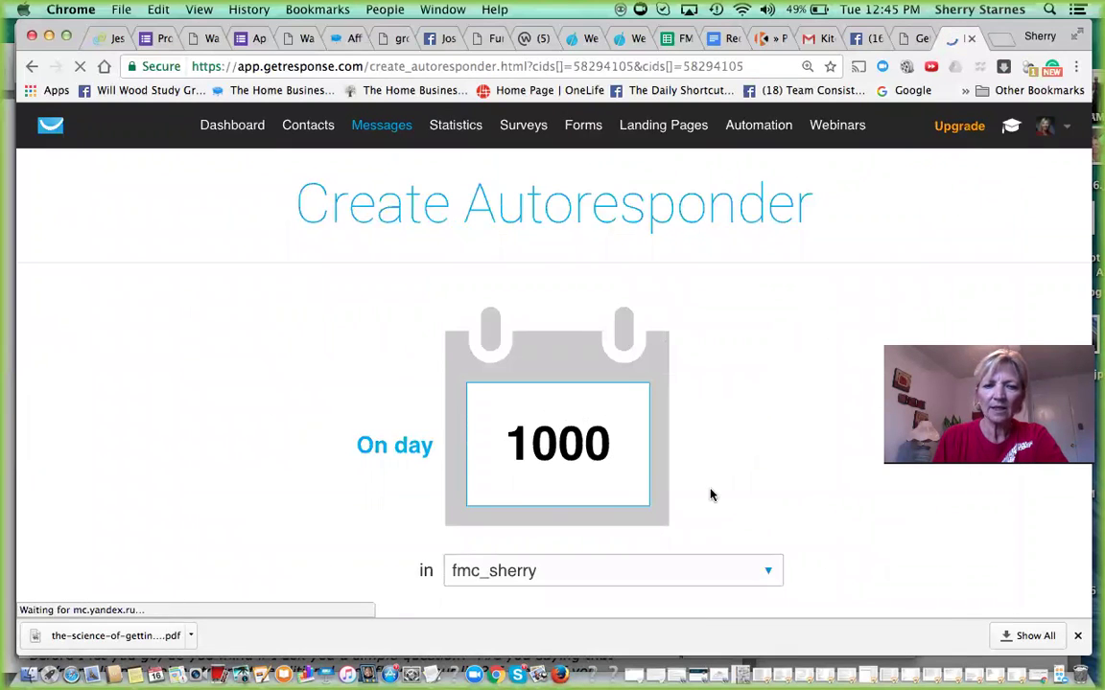
key("BackSpace")
key("BackSpace")
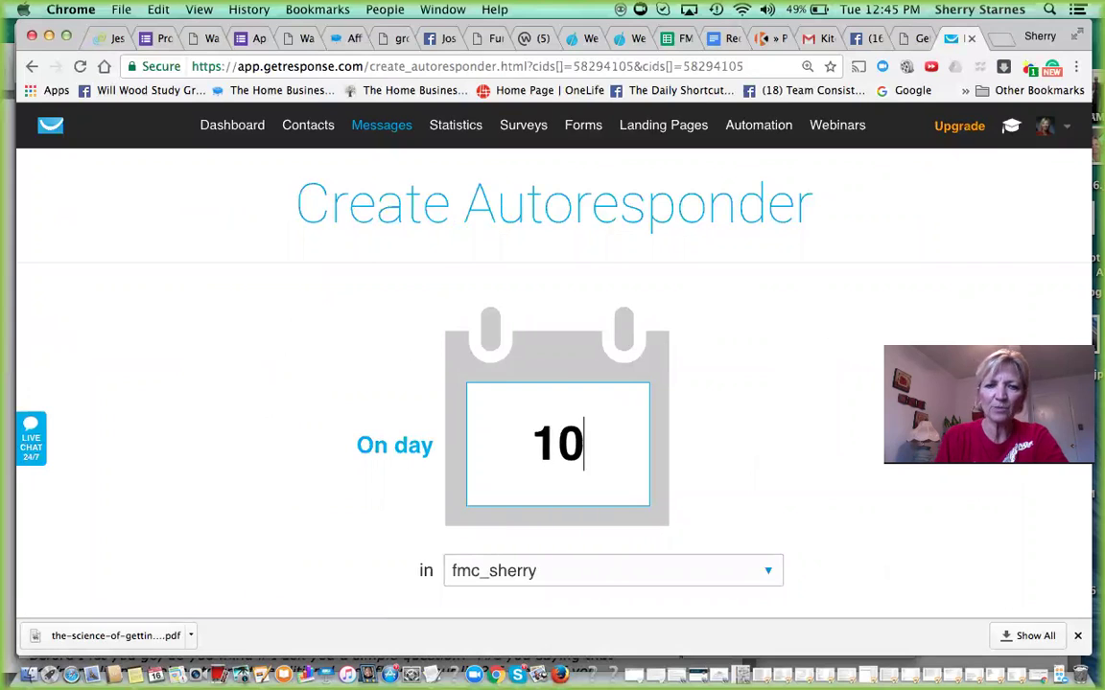
key("BackSpace")
key("BackSpace")
type("1")
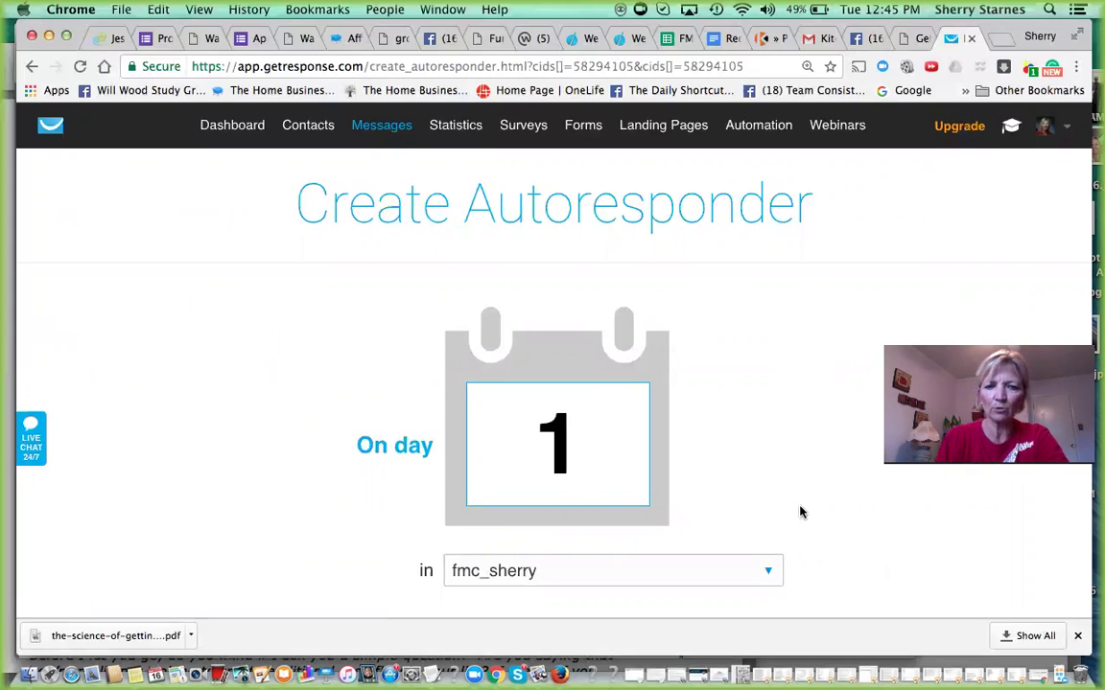
scroll(802, 513, "down", 4)
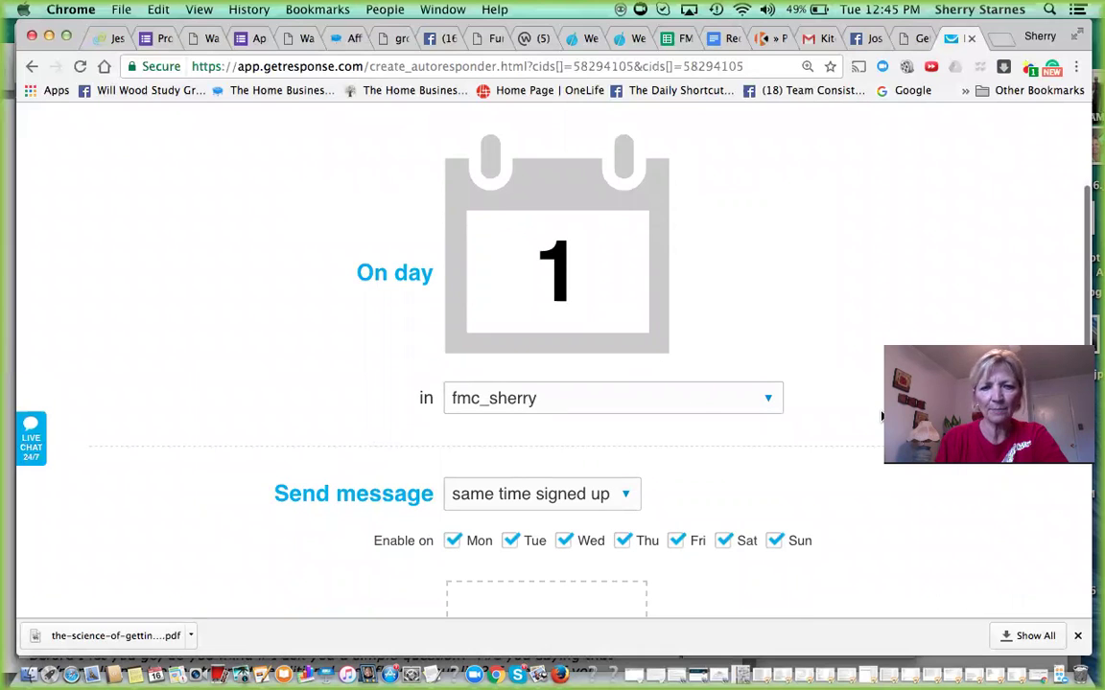
scroll(881, 415, "down", 4)
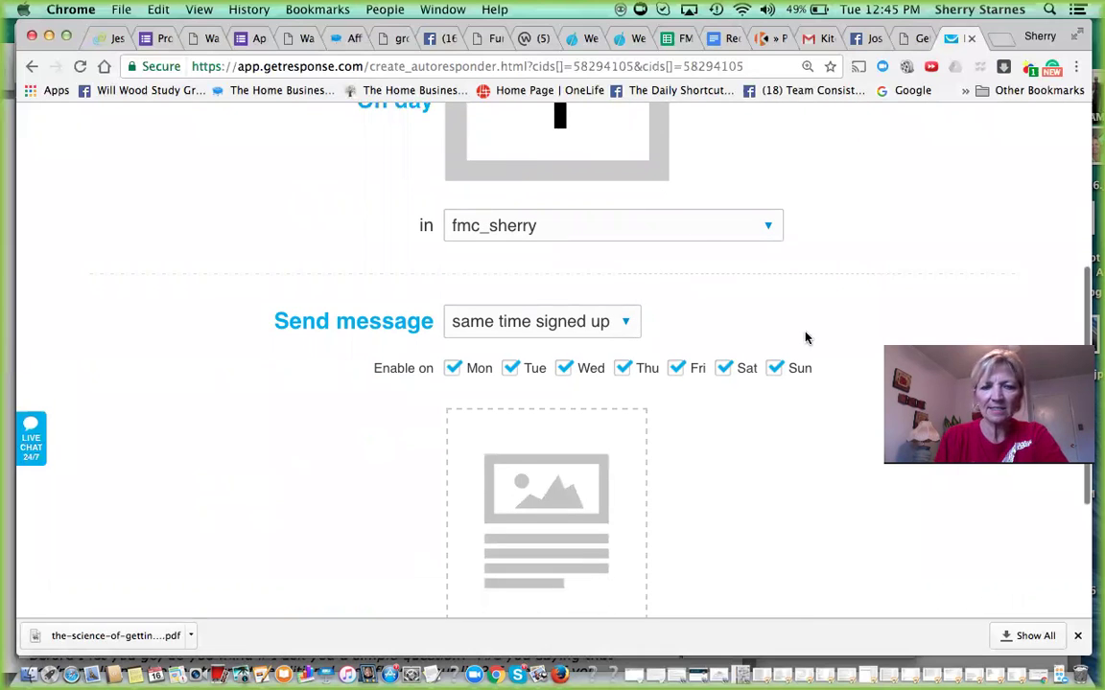
- Try a 0-hour send delay, then keep sending at the same time the contact signed up
left_click(627, 325)
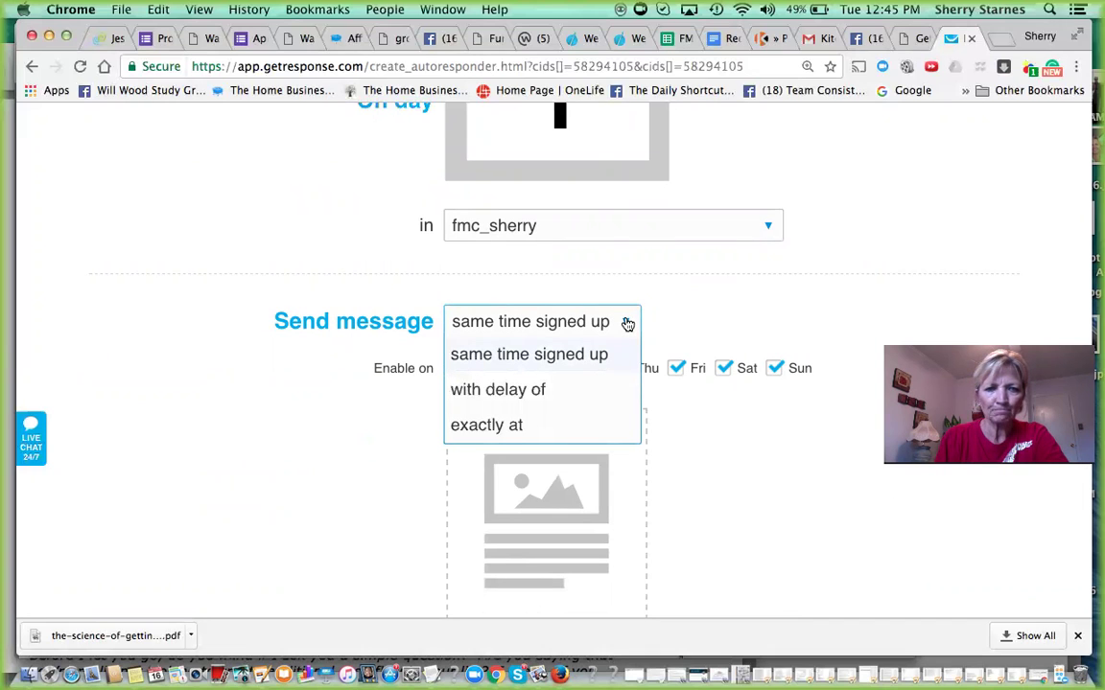
left_click(478, 391)
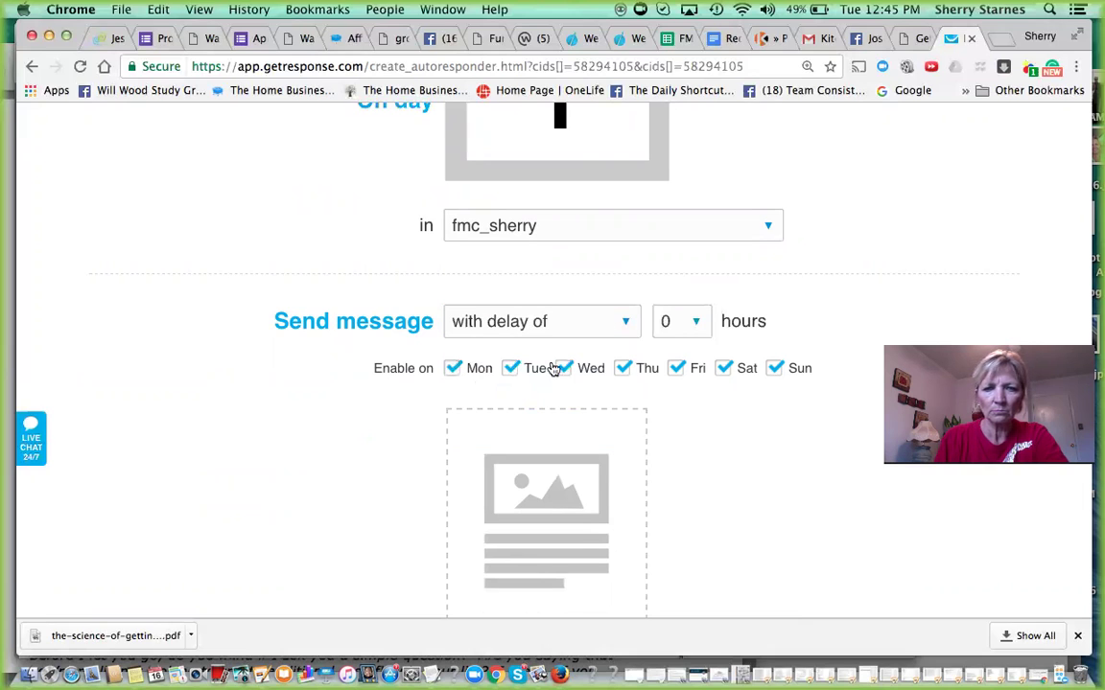
left_click(697, 326)
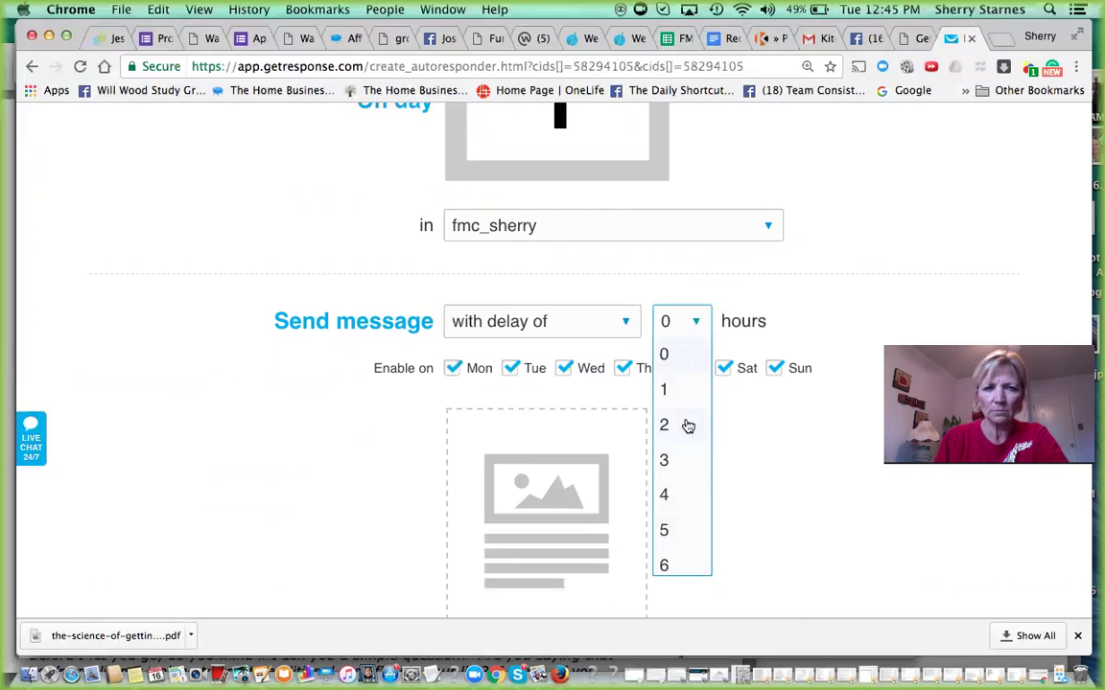
left_click(867, 220)
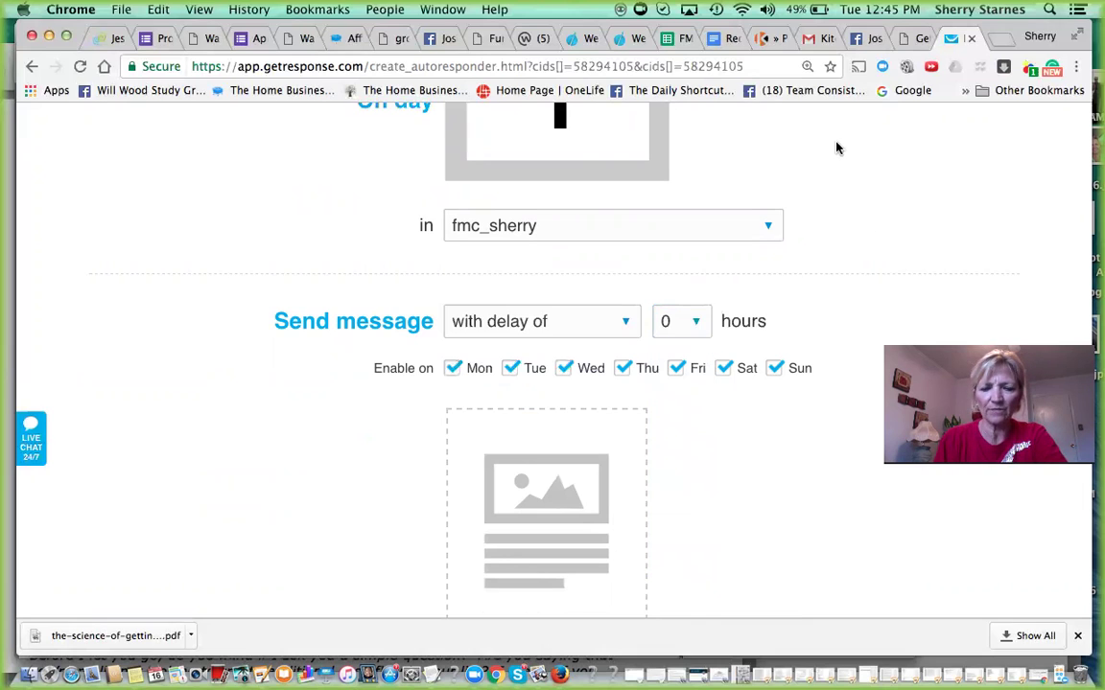
scroll(837, 153, "up", 2)
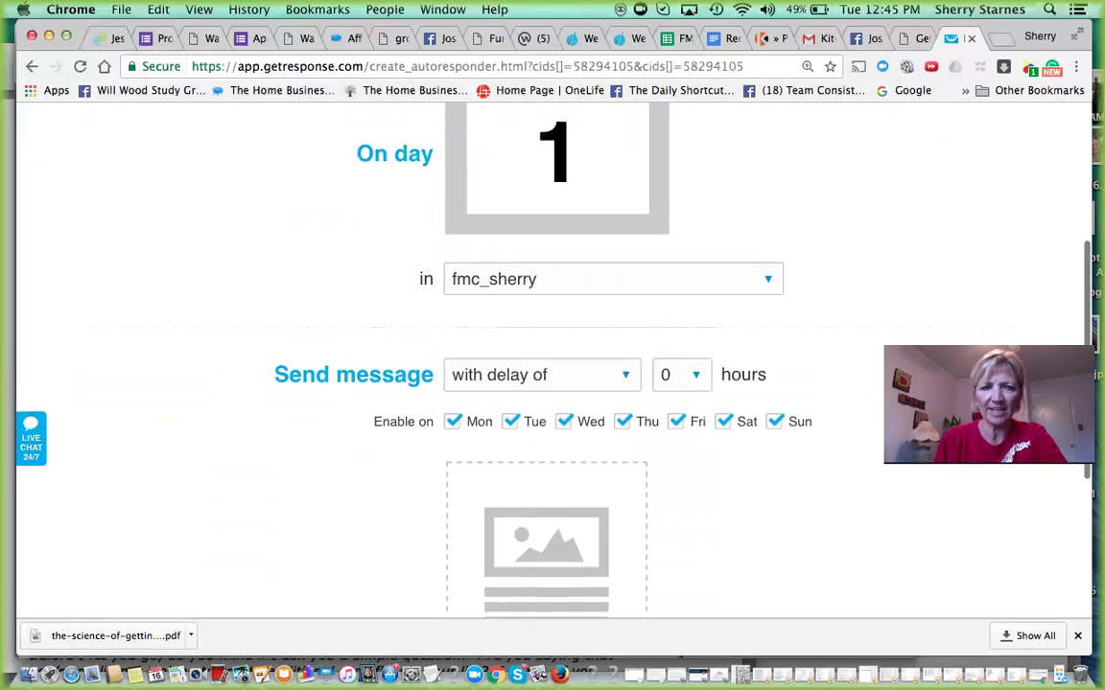
left_click(628, 392)
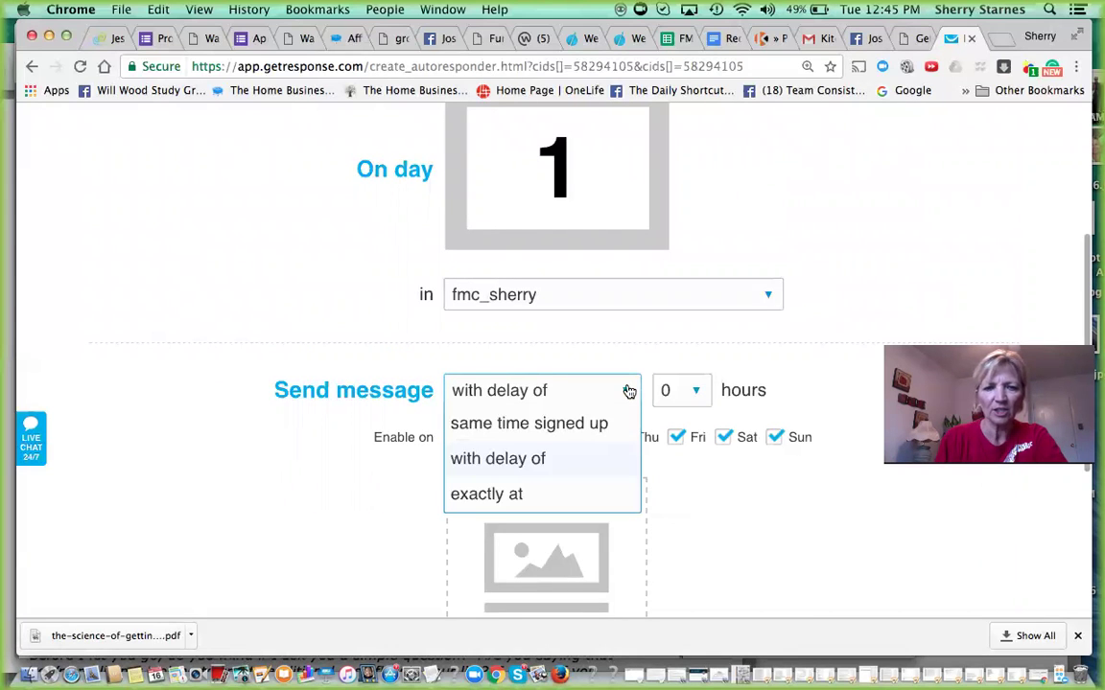
left_click(506, 423)
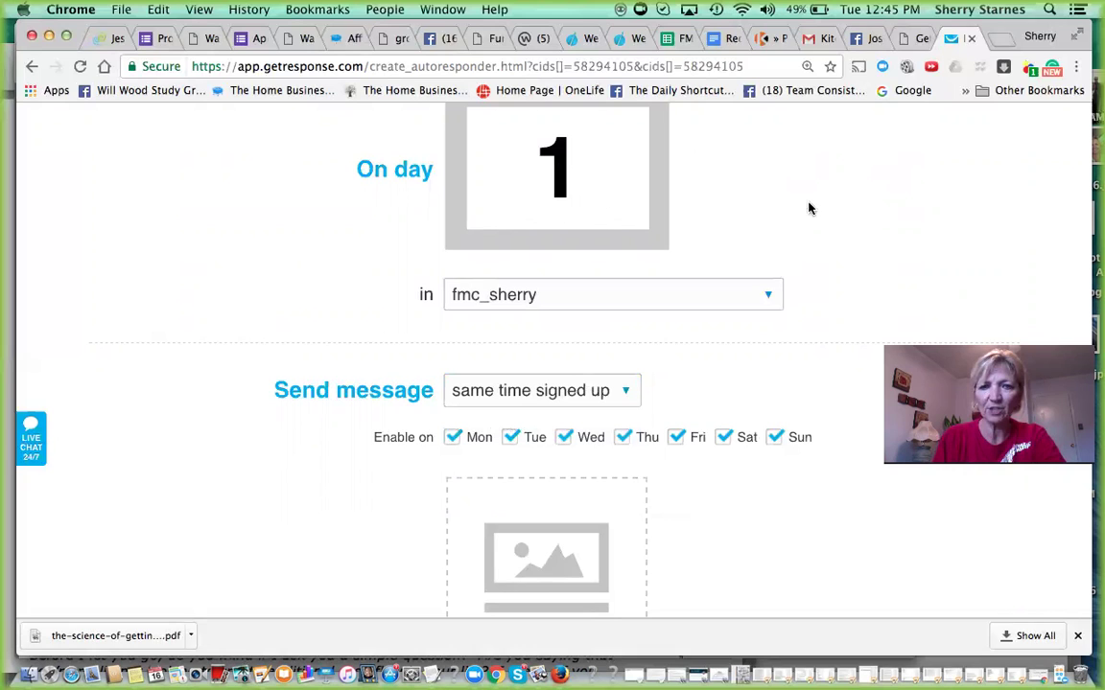
- Attempt to save and publish the unnamed day 1 autoresponder
scroll(552, 364, "down", 5)
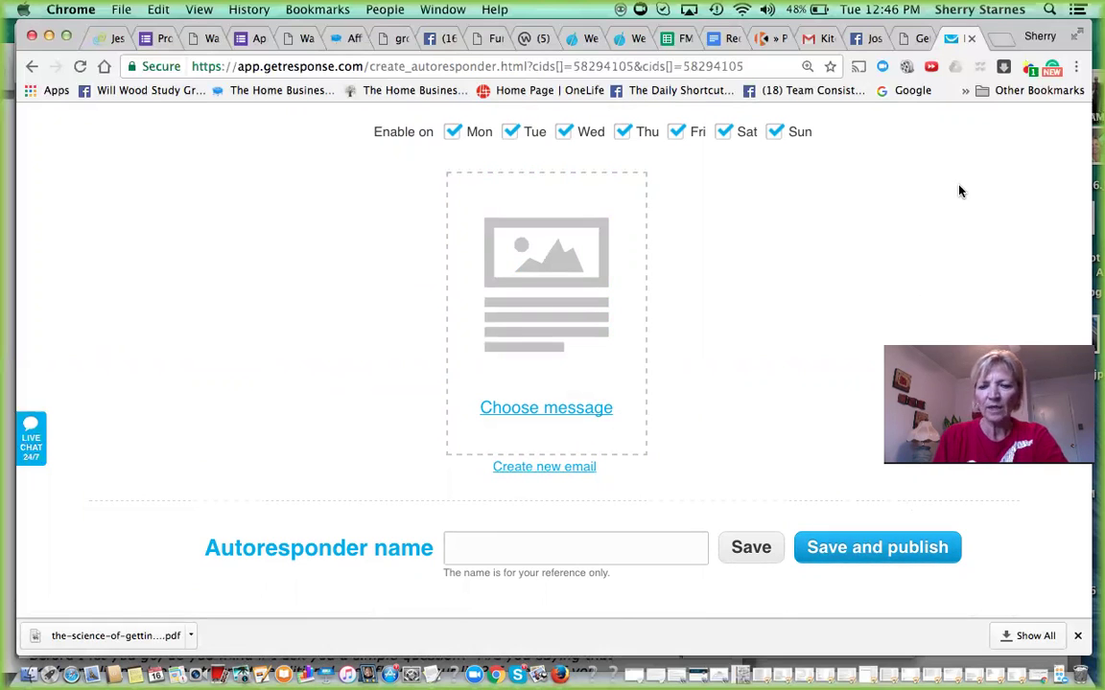
scroll(958, 191, "up", 10)
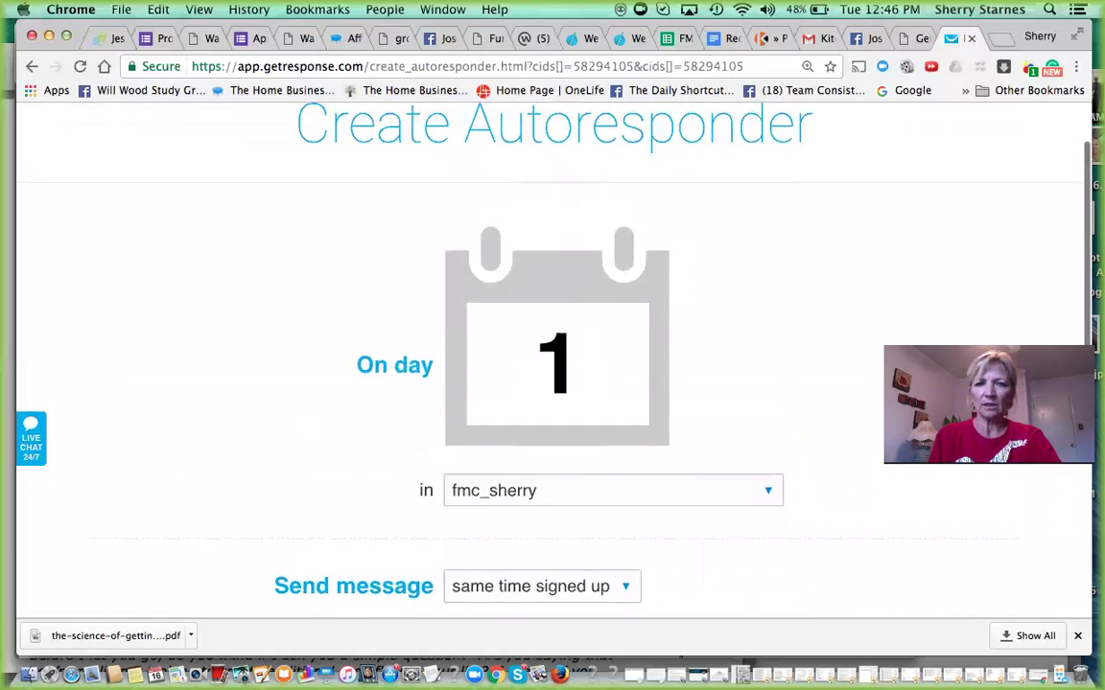
scroll(83, 239, "up", 2)
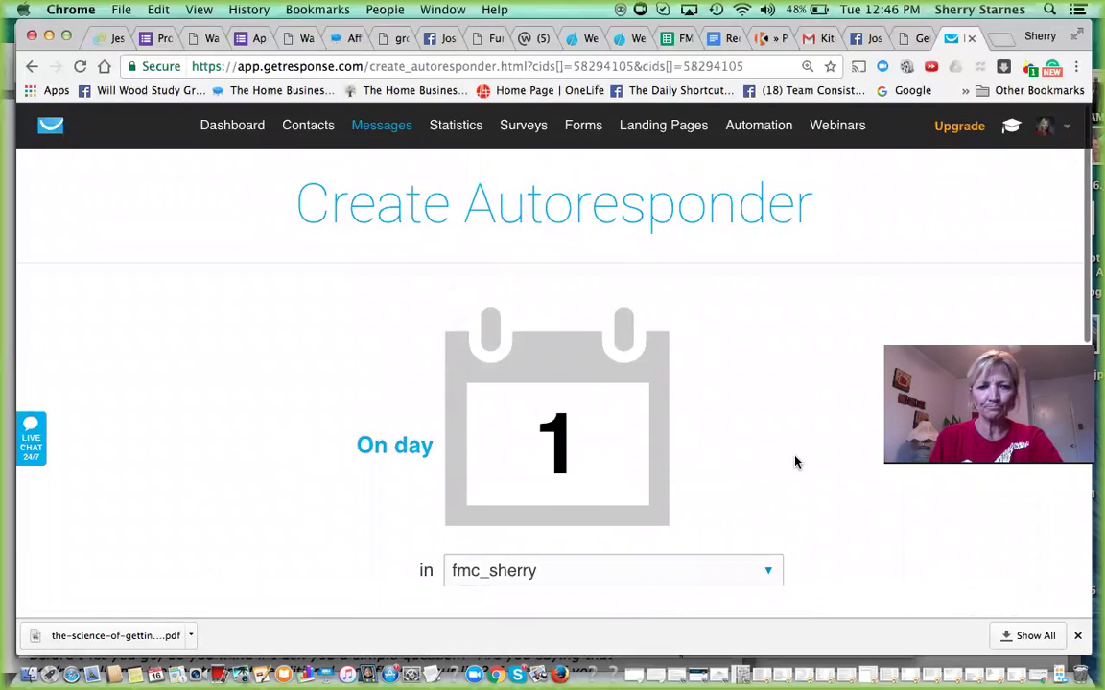
scroll(794, 461, "down", 8)
scroll(849, 549, "down", 7)
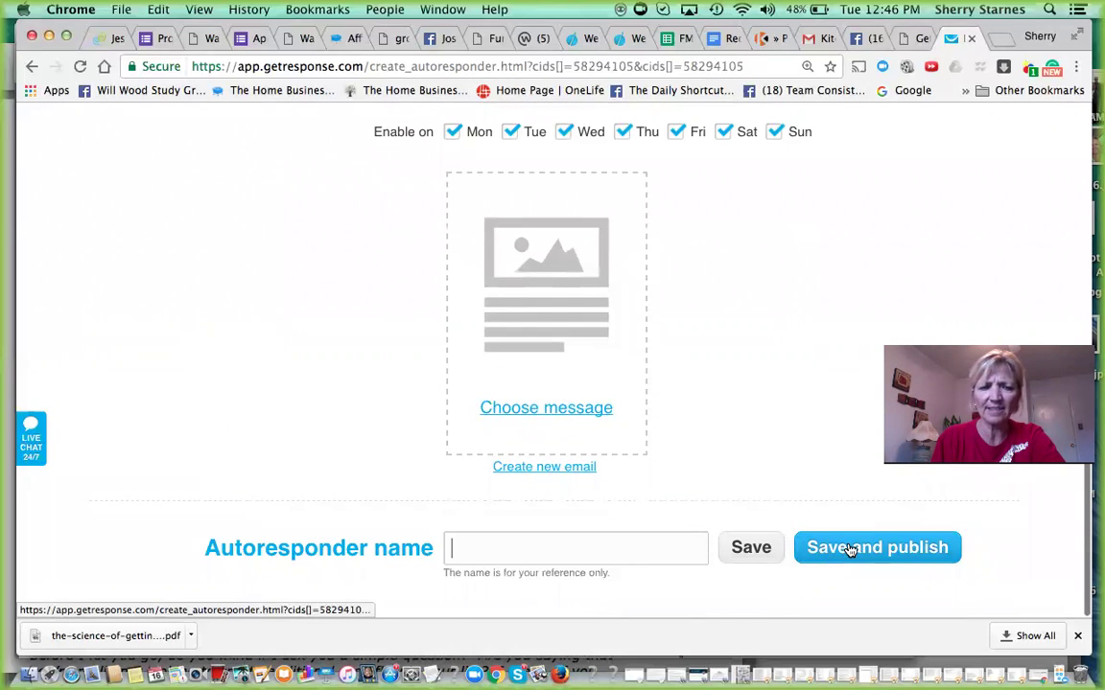
left_click(849, 550)
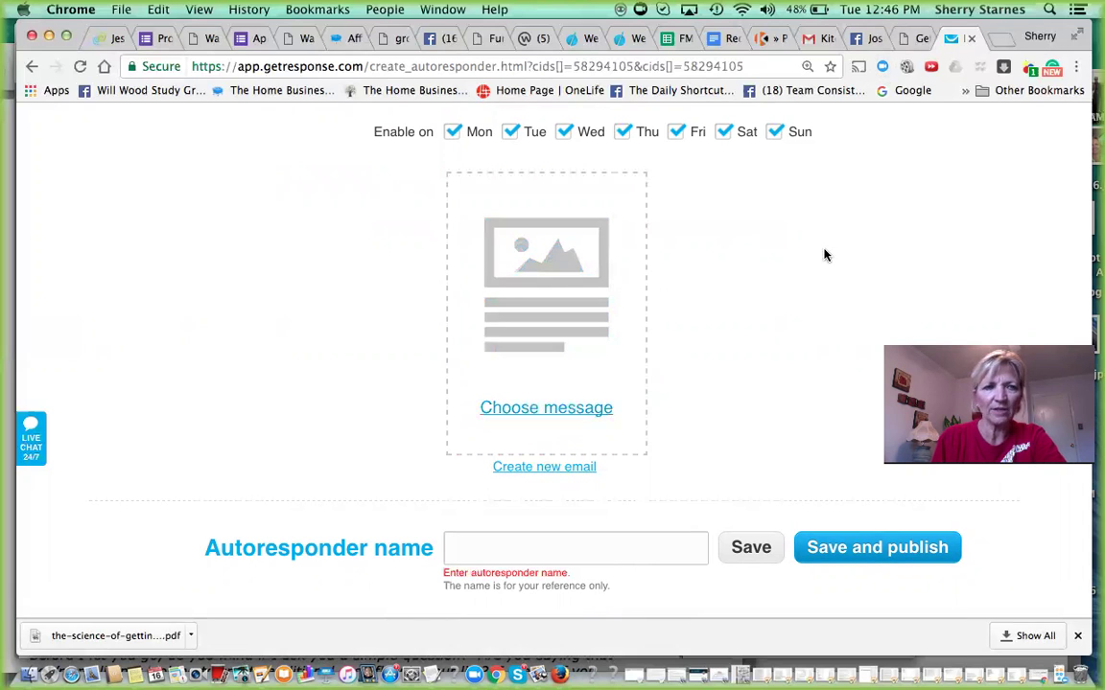
- Go back from the new autoresponder form, leaving without saving
left_click(32, 68)
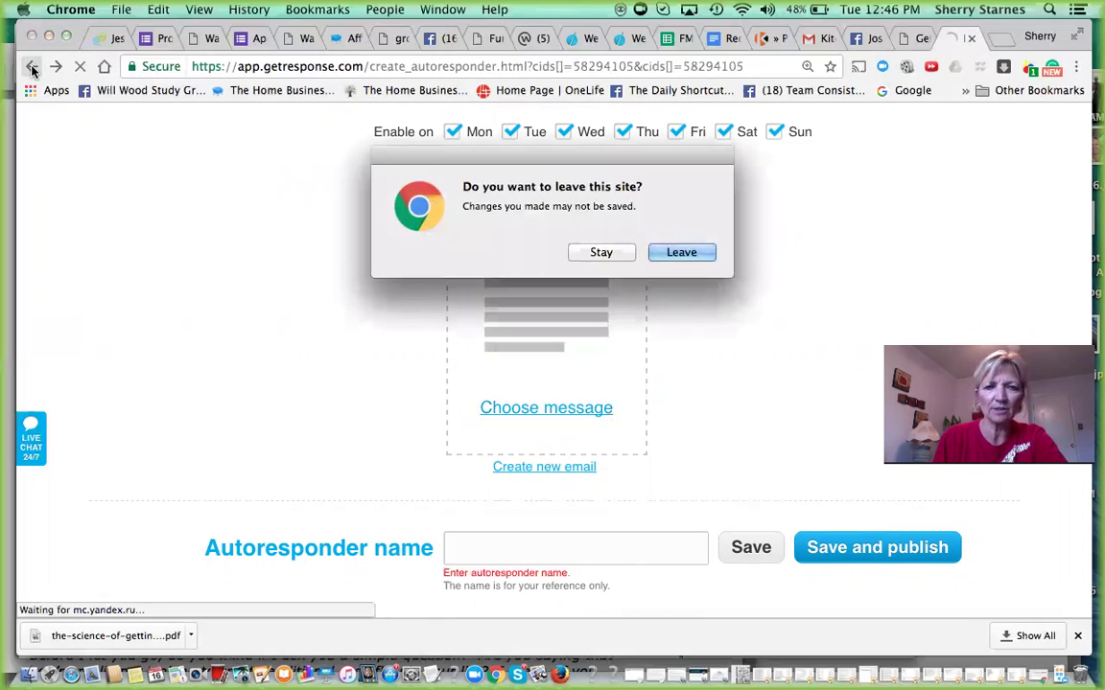
left_click(681, 253)
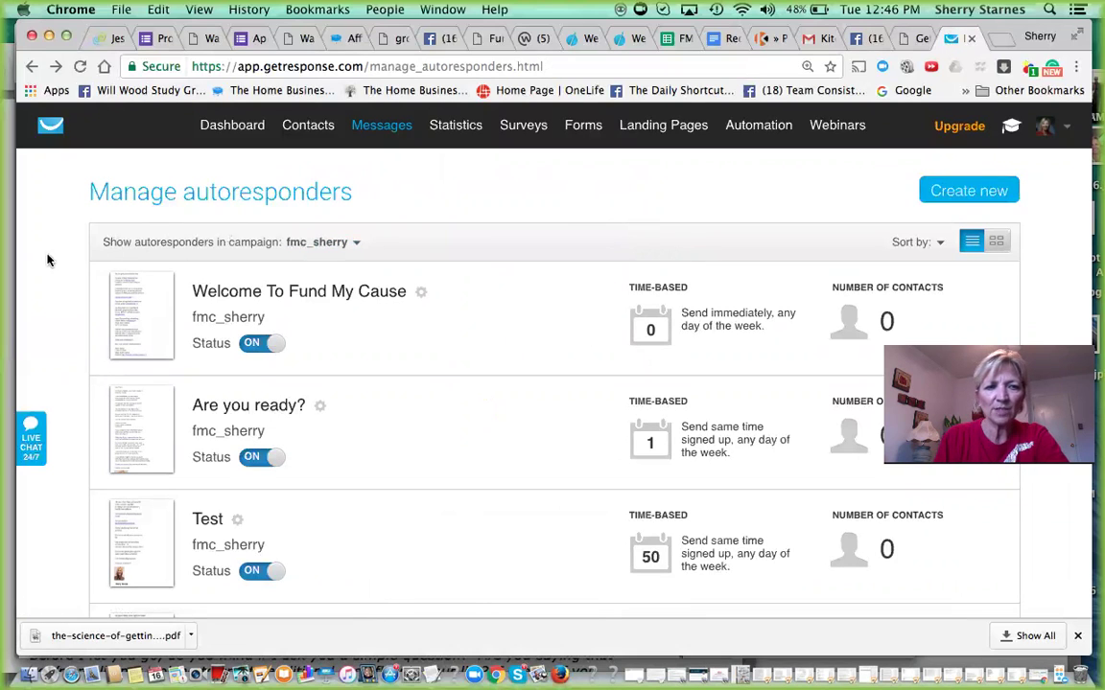
- Switch the campaign filter from fmc_sherry, via ipas2_sherry, to ipas22014ss
left_click(353, 243)
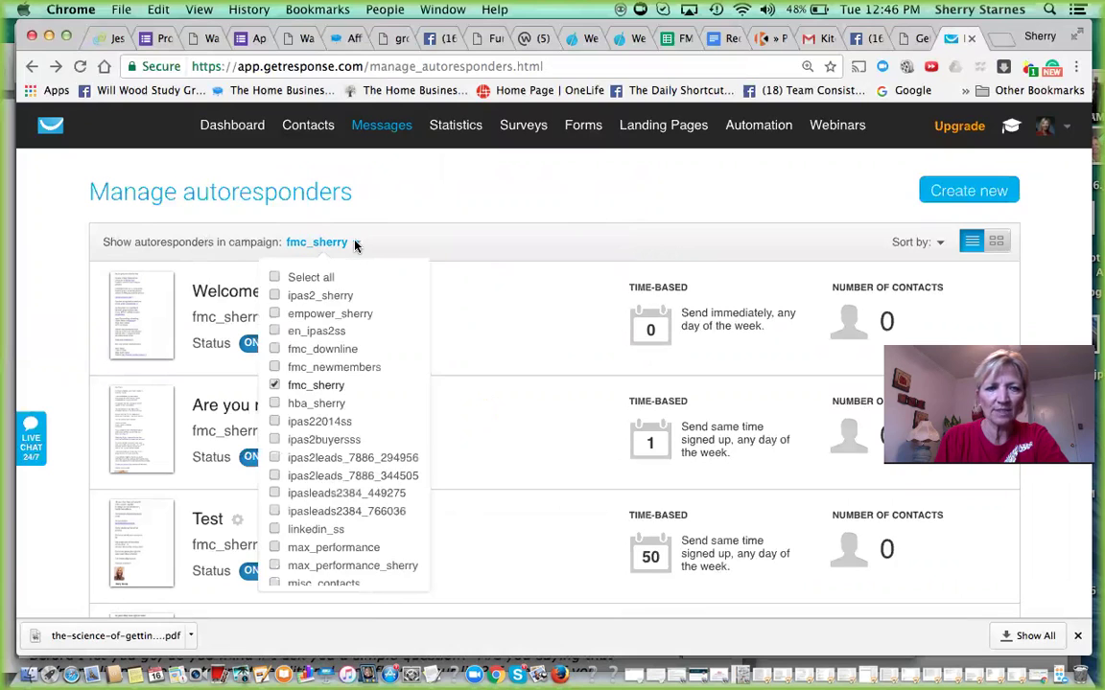
left_click(276, 296)
left_click(276, 385)
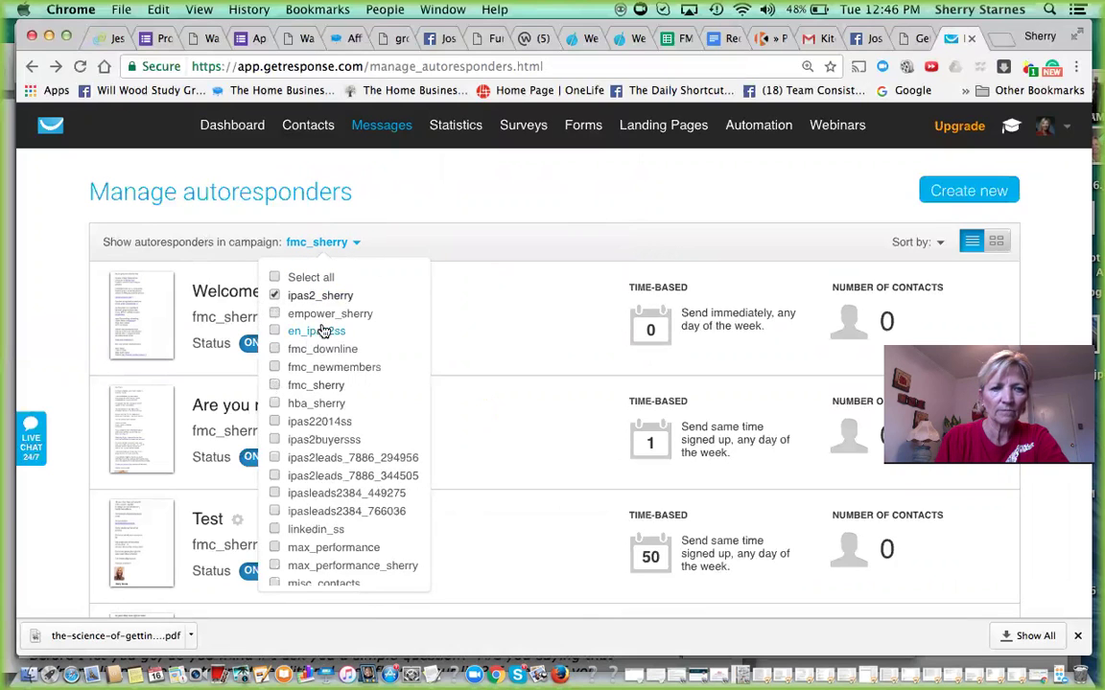
left_click(387, 214)
scroll(387, 214, "down", 1)
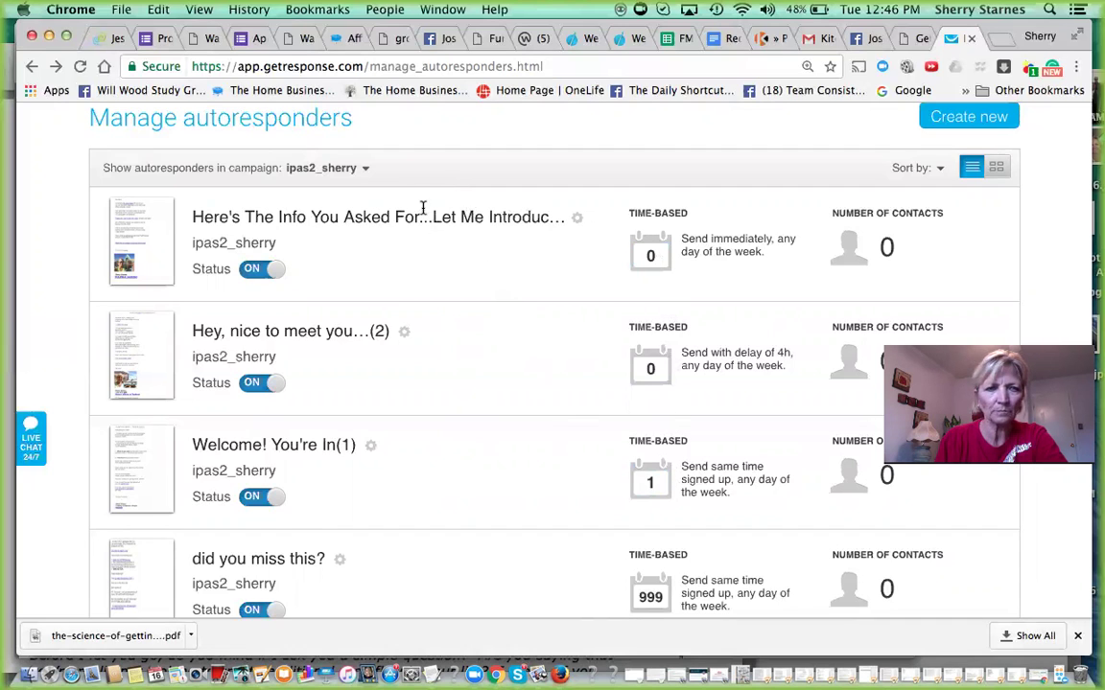
left_click(361, 171)
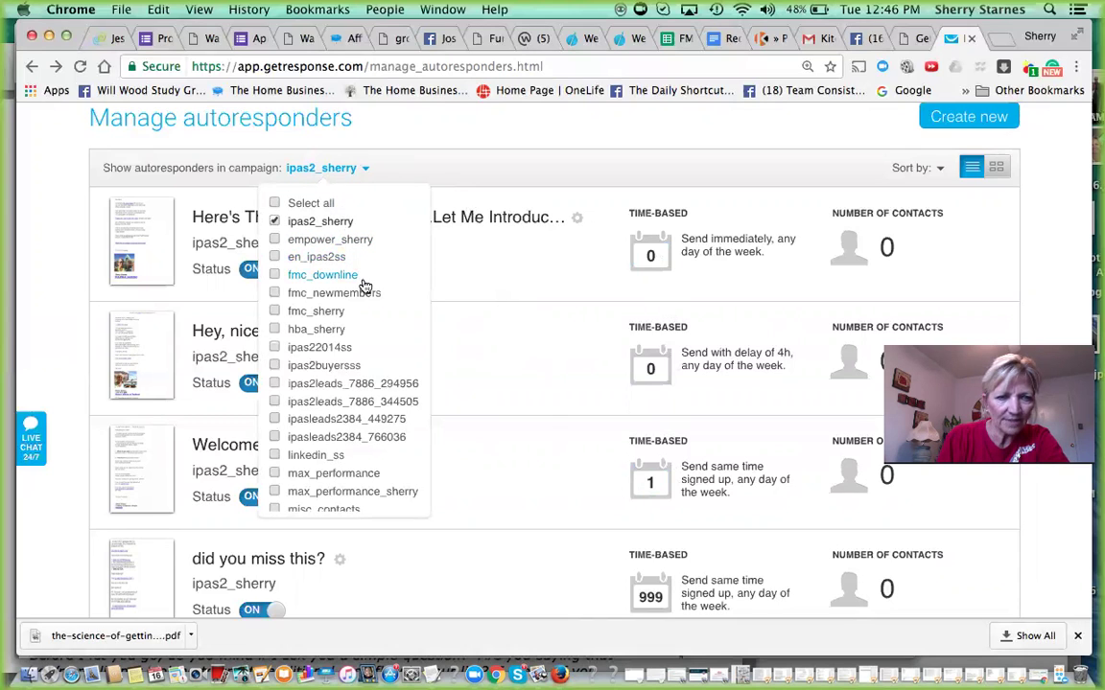
left_click(276, 348)
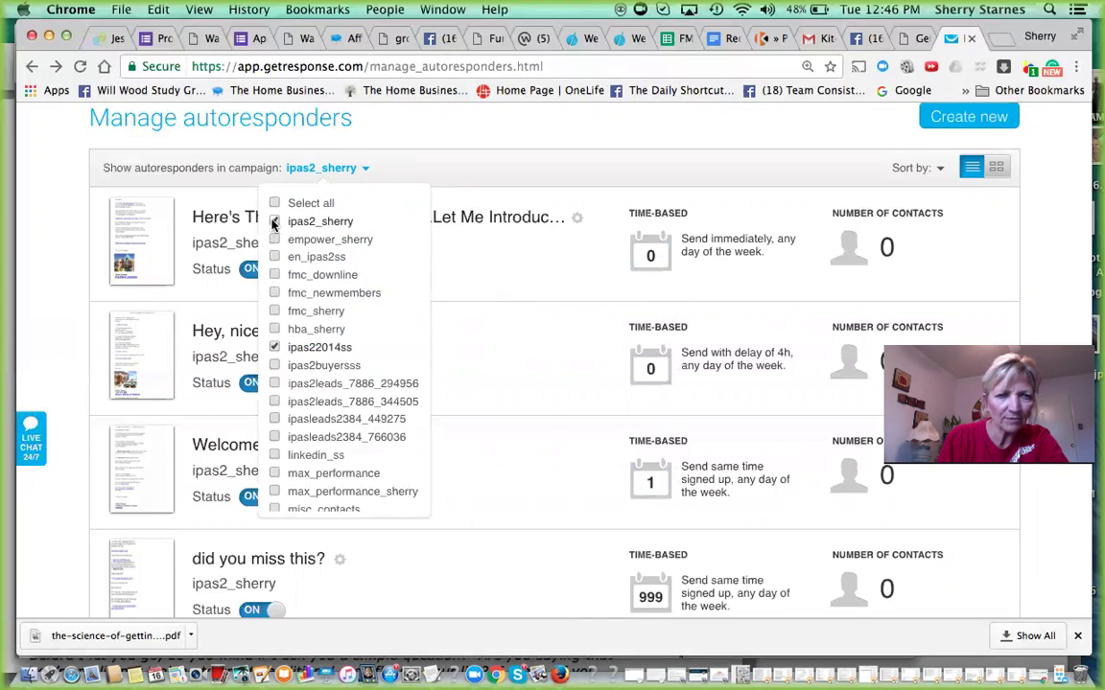
left_click(419, 173)
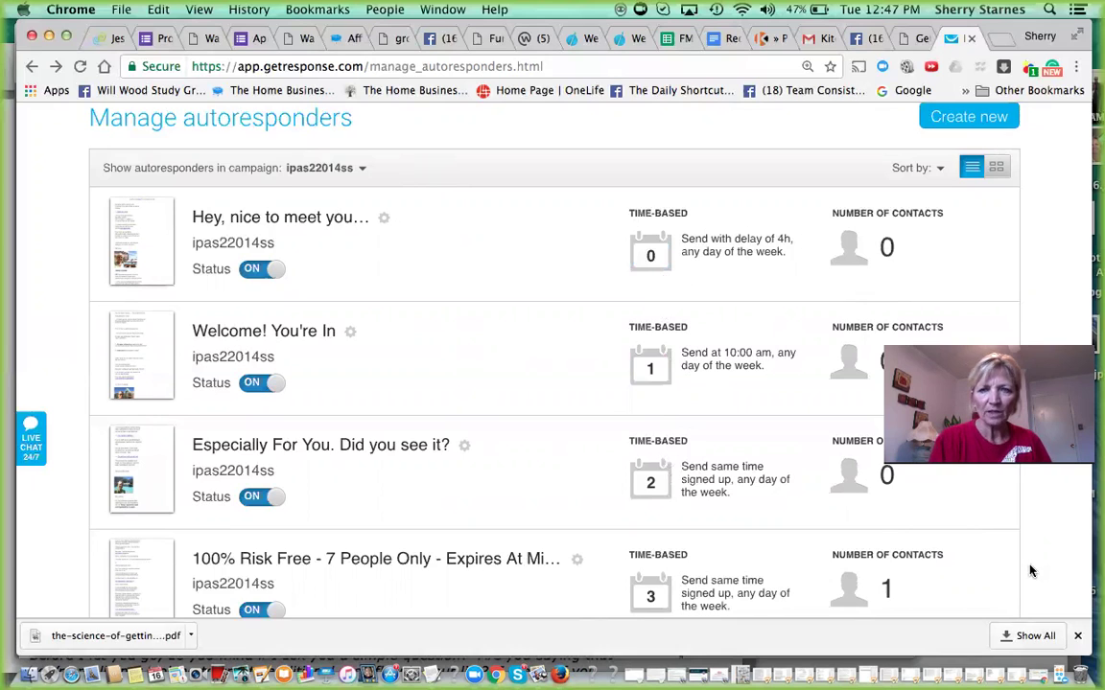
scroll(1030, 572, "down", 6)
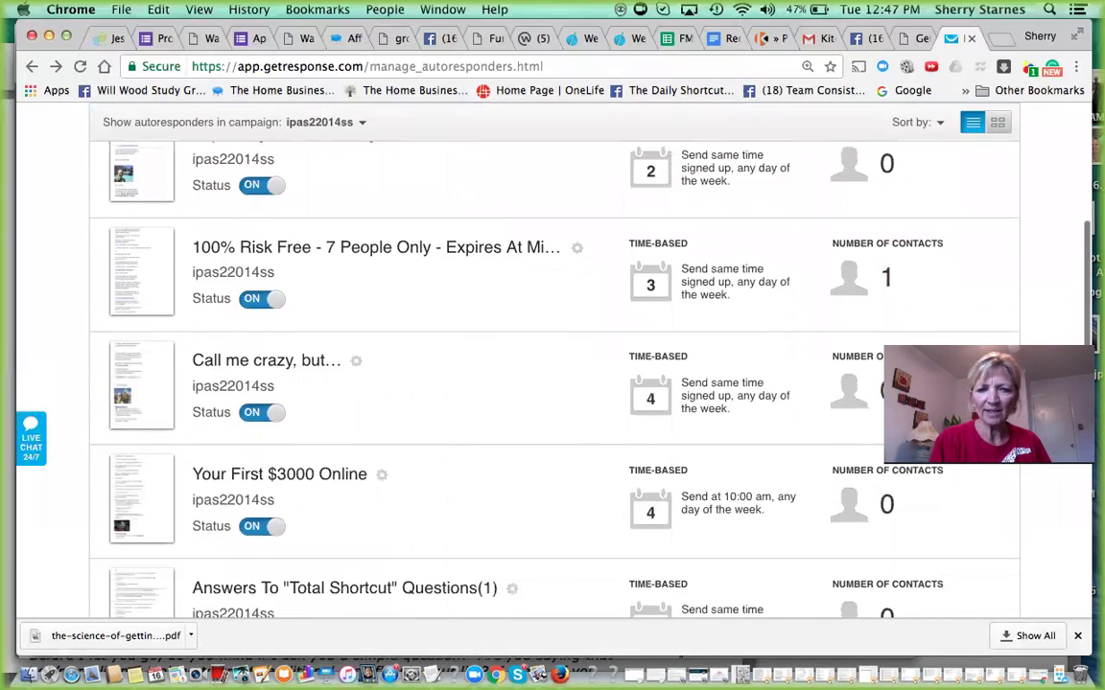
scroll(705, 484, "down", 3)
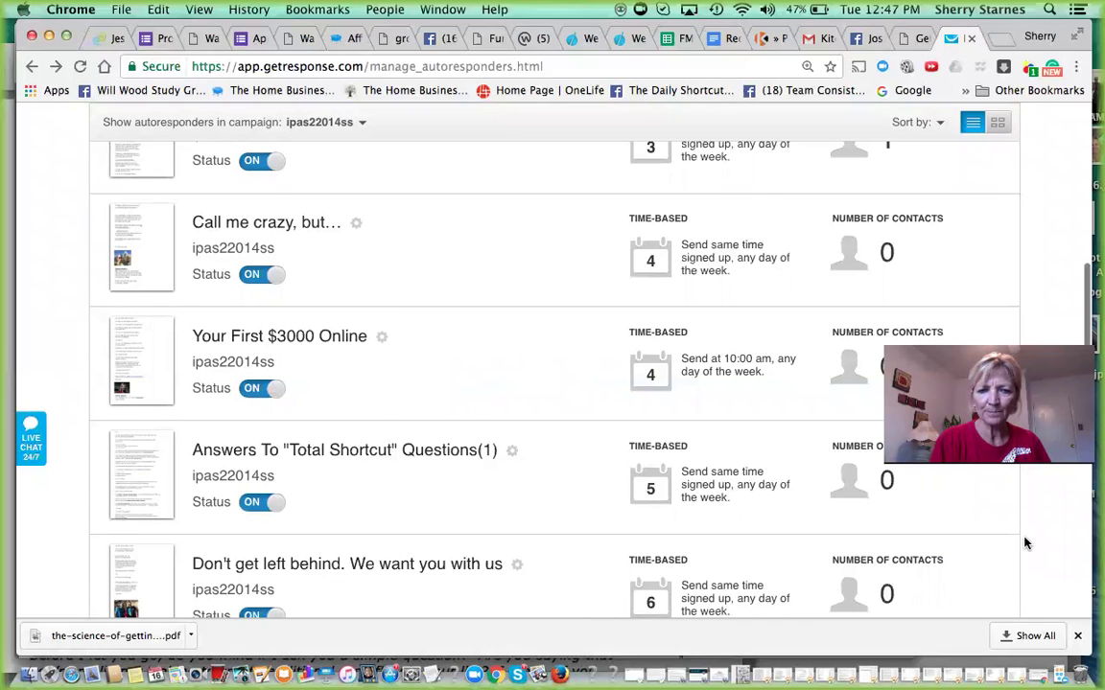
scroll(1024, 542, "down", 2)
scroll(553, 374, "down", 4)
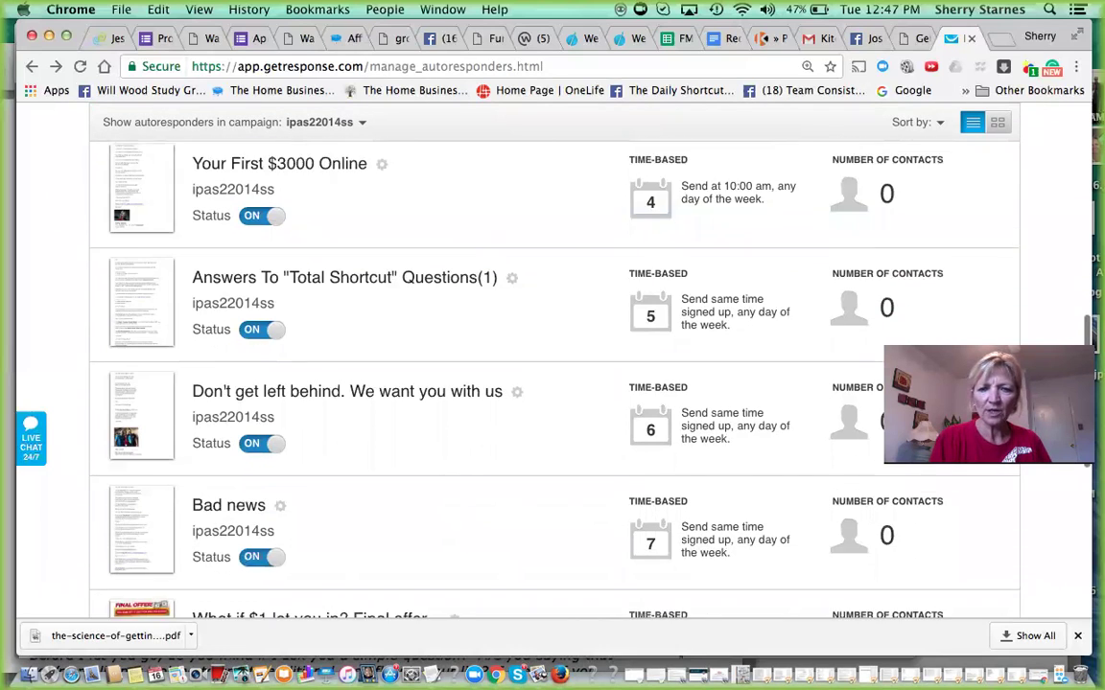
scroll(554, 374, "up", 15)
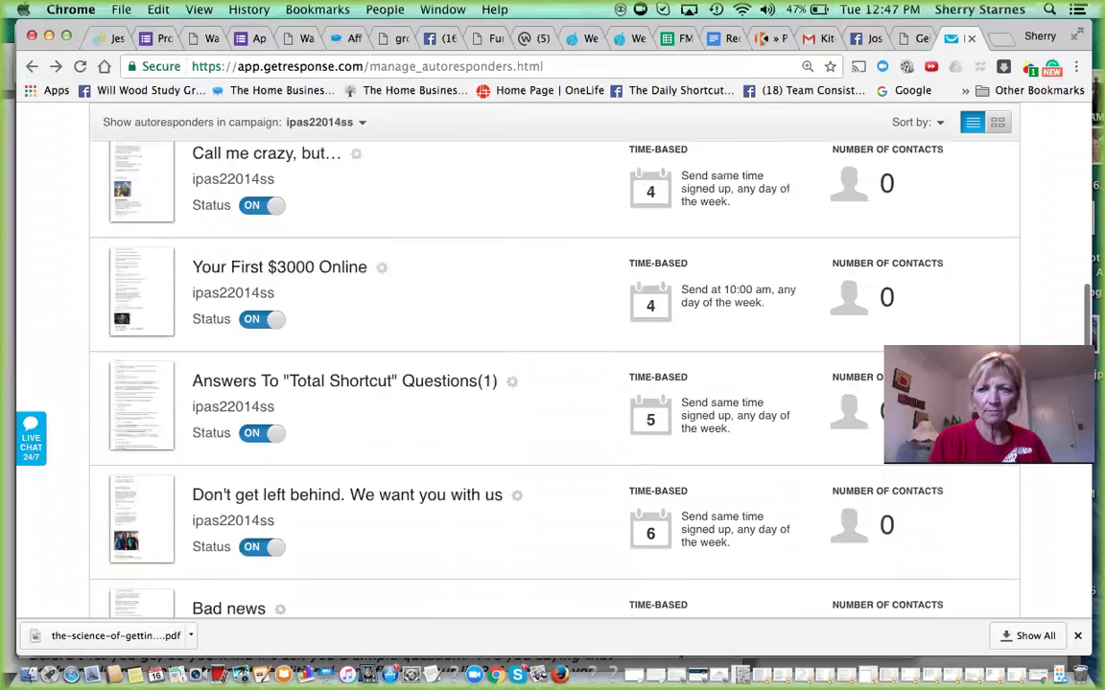